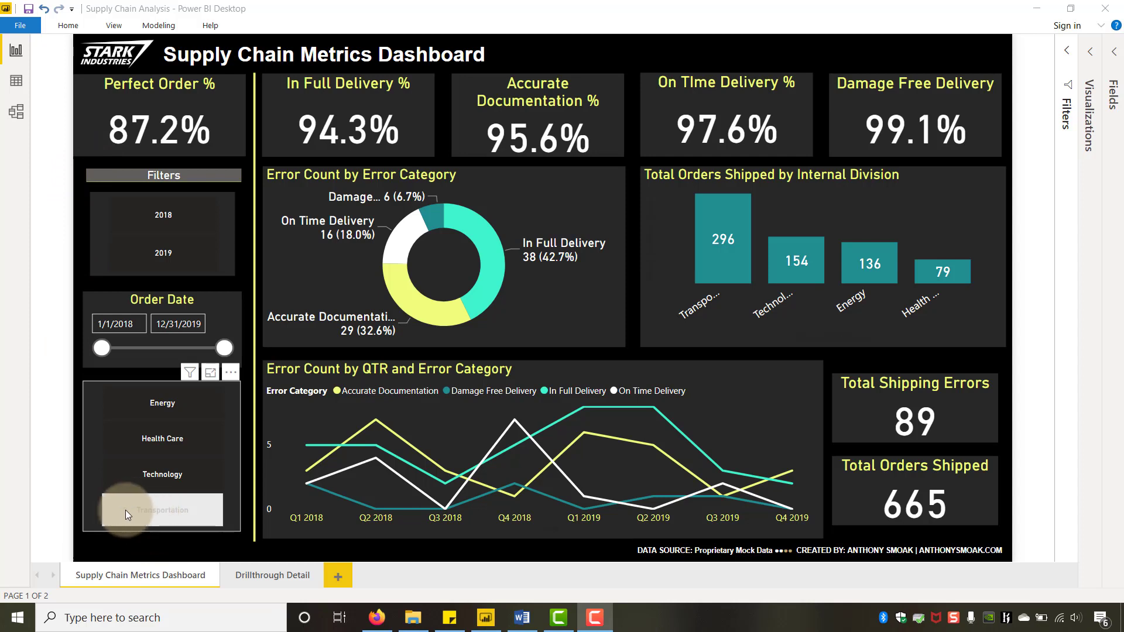
# Compare the dashboard metrics by filtering the internal division slicer to Transportation, Technology and Energy in turn
pyautogui.click(141, 510)
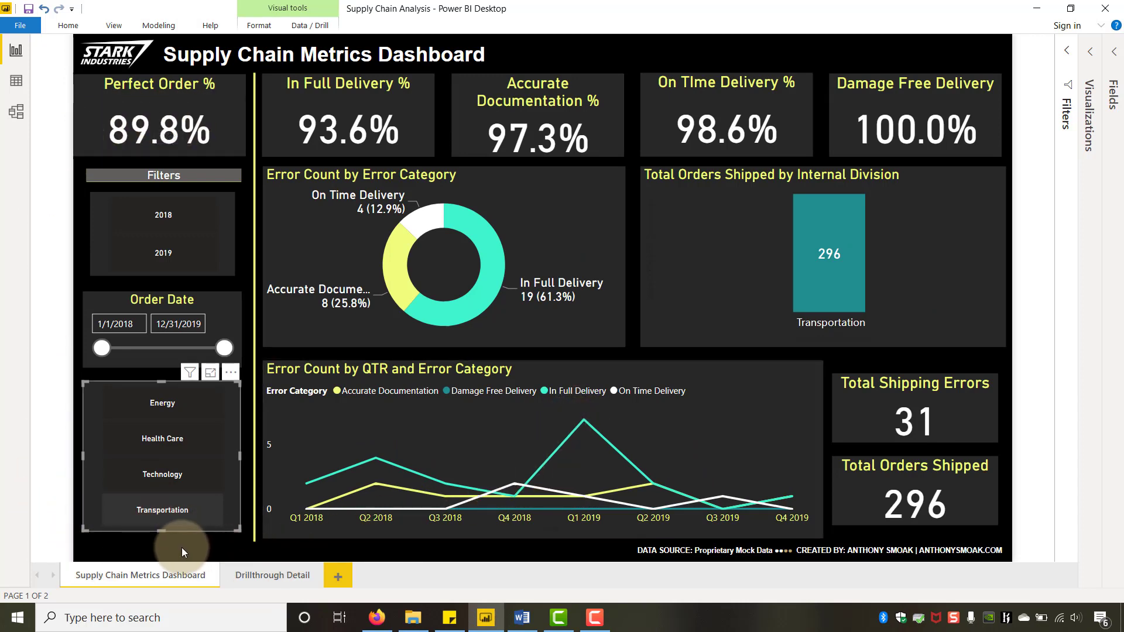
pyautogui.click(131, 517)
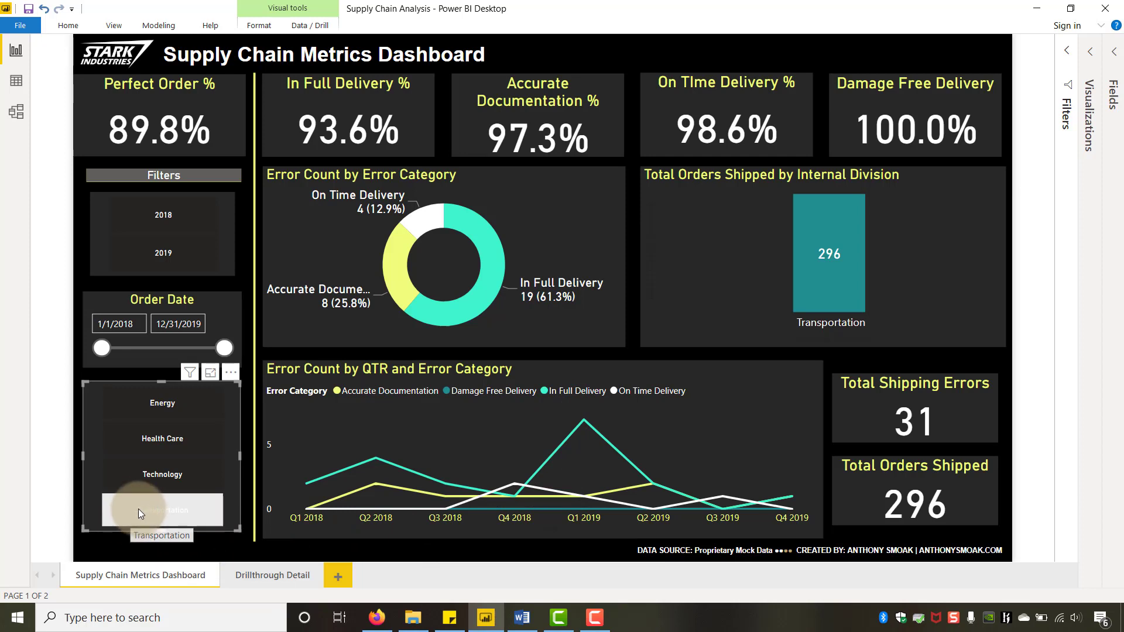
pyautogui.click(148, 479)
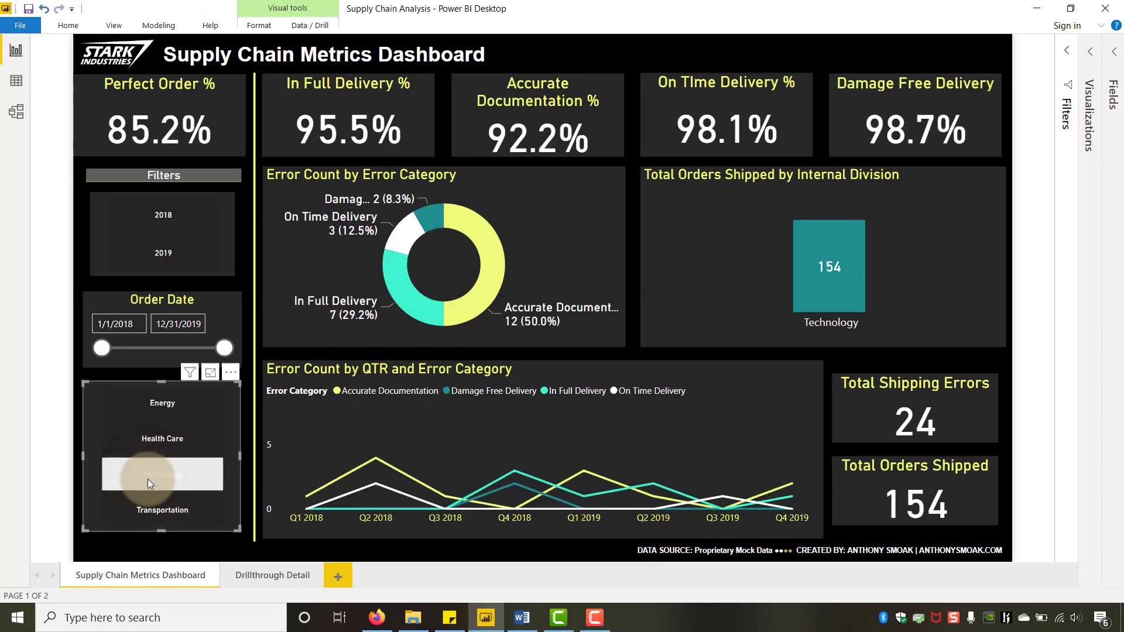
pyautogui.click(116, 410)
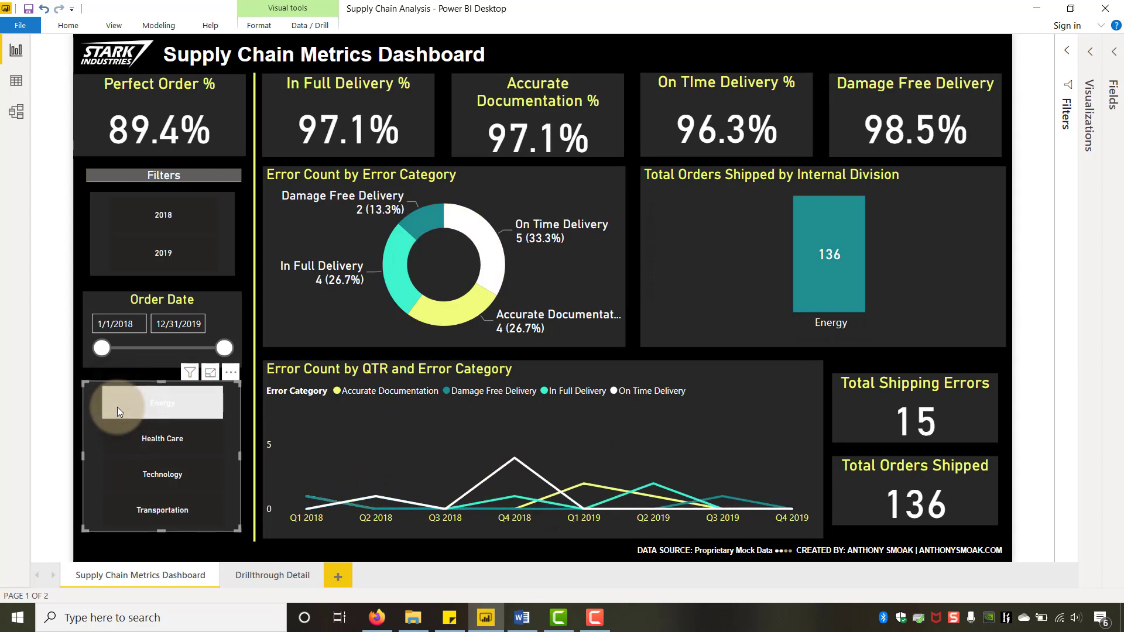
pyautogui.click(115, 216)
pyautogui.click(128, 410)
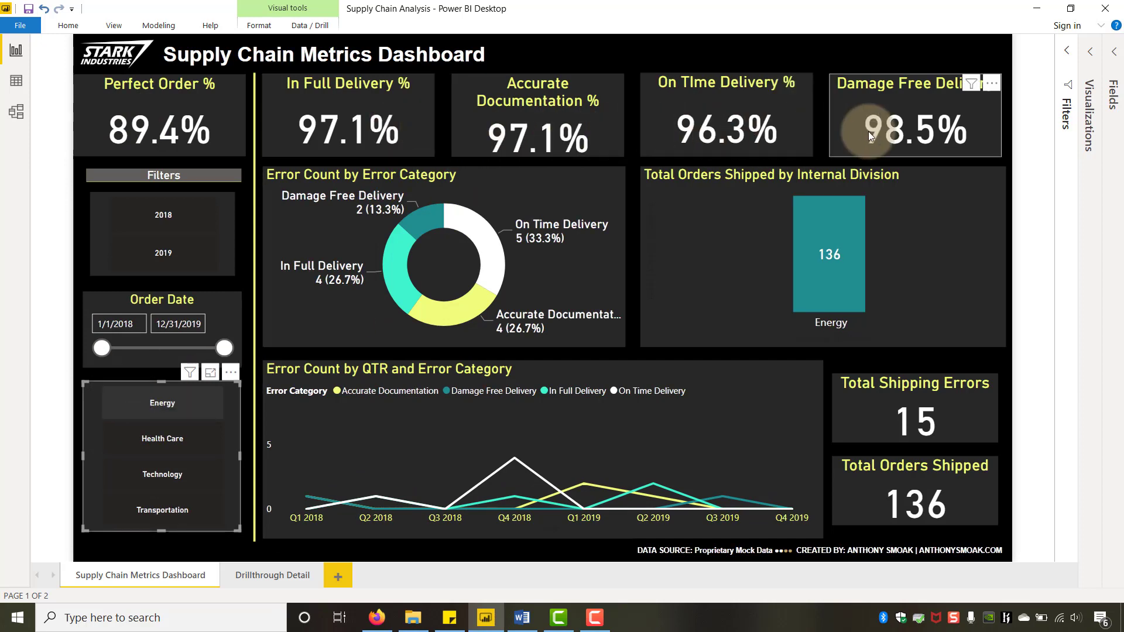
# Filter the dashboard to Health Care, clear the filter to compare with all divisions, and reapply Health Care
pyautogui.click(167, 446)
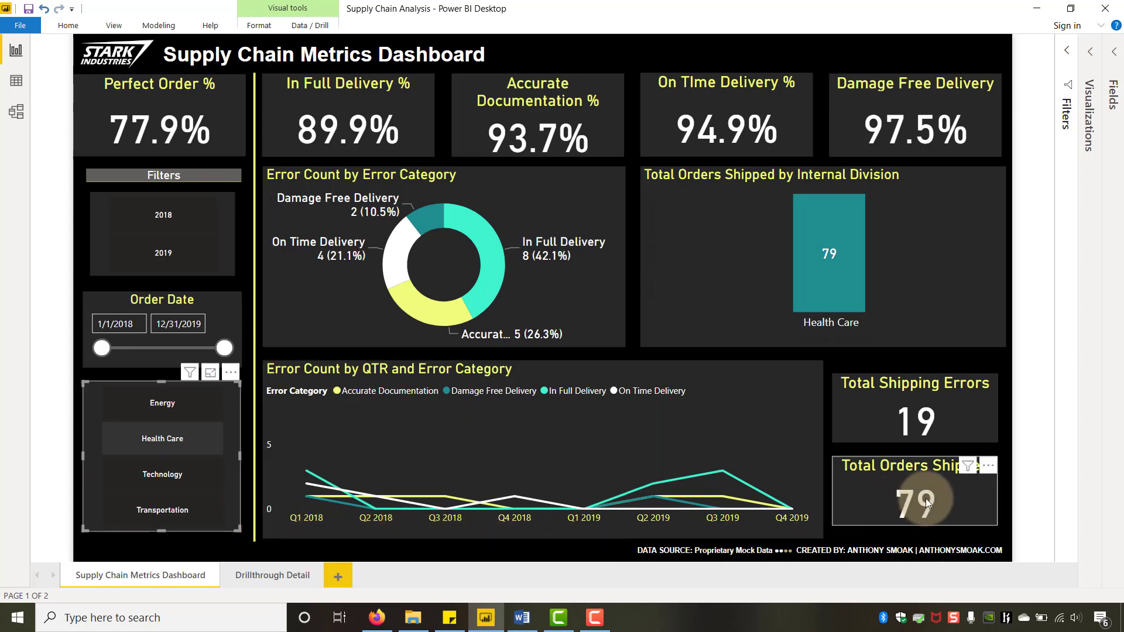
pyautogui.click(154, 430)
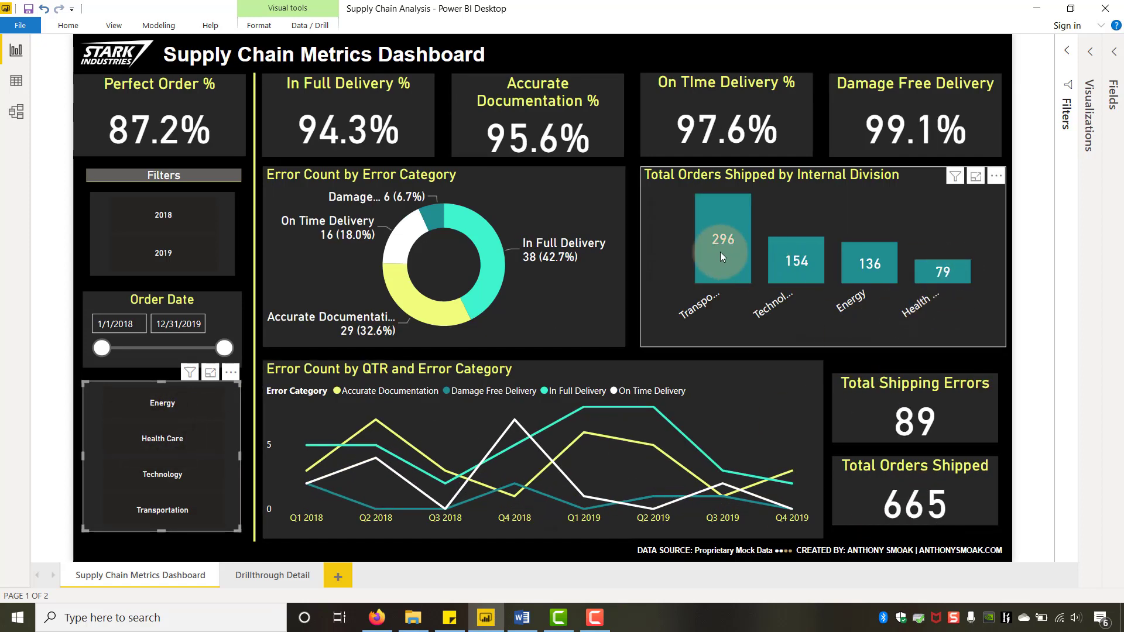
pyautogui.click(128, 473)
pyautogui.click(137, 445)
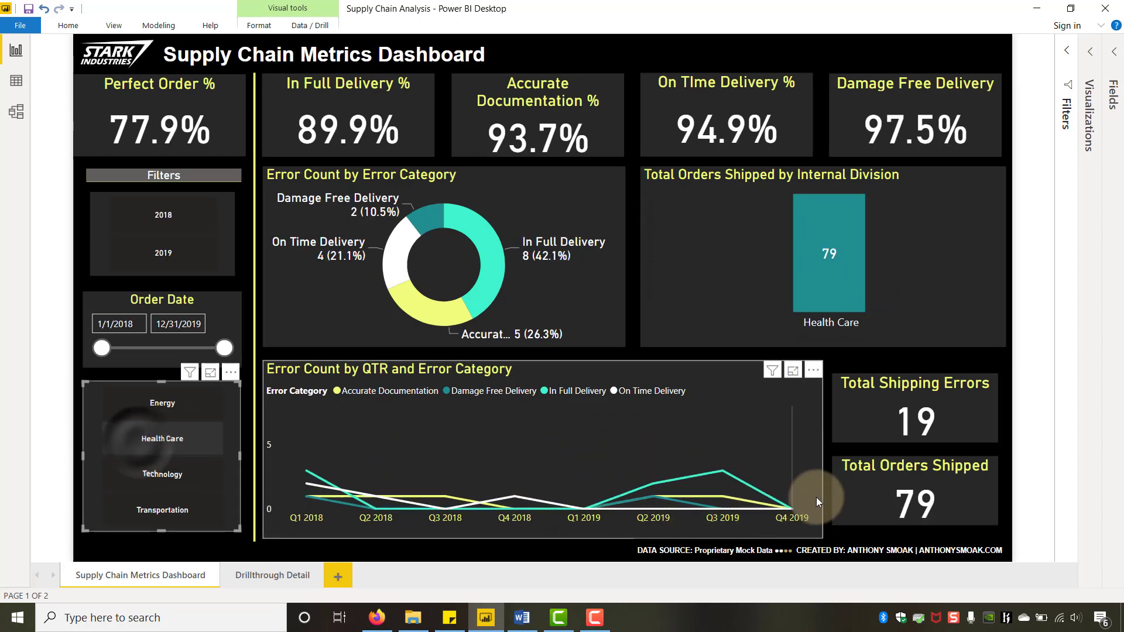
# Compare the order table and error count on the Drillthrough Detail page with the Health Care-filtered Supply Chain Metrics Dashboard page
pyautogui.click(256, 572)
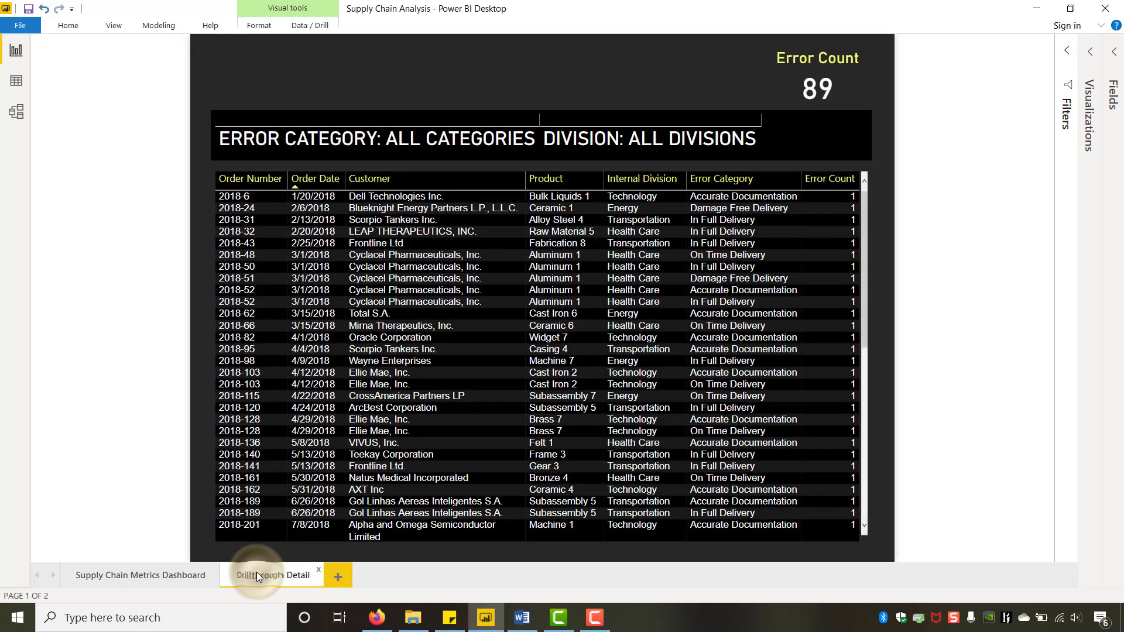
pyautogui.click(338, 93)
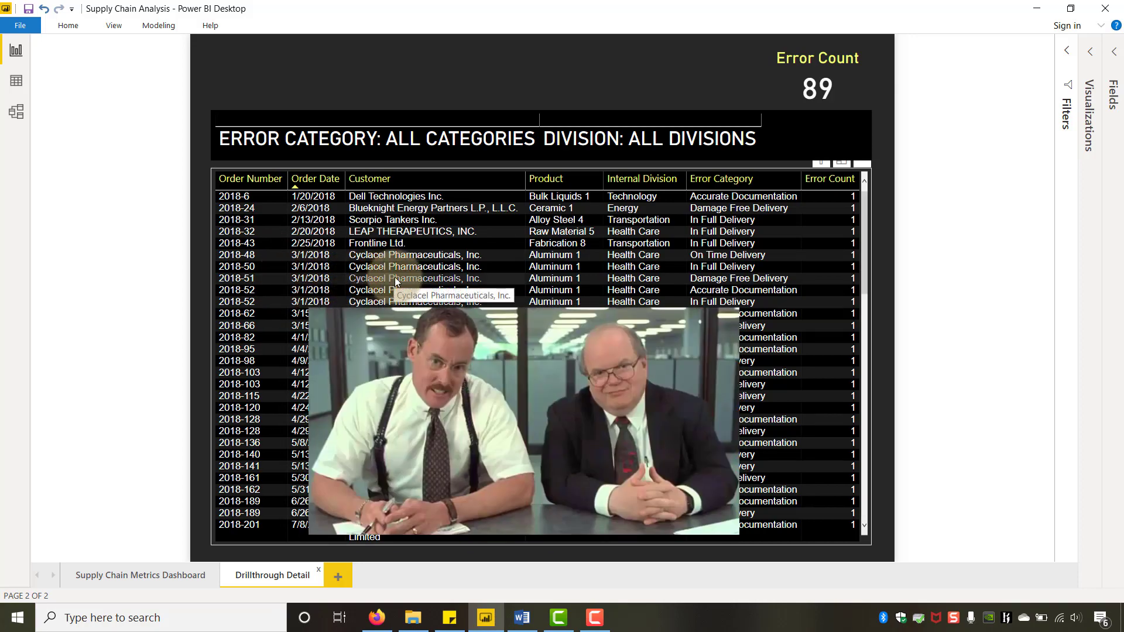
pyautogui.click(143, 574)
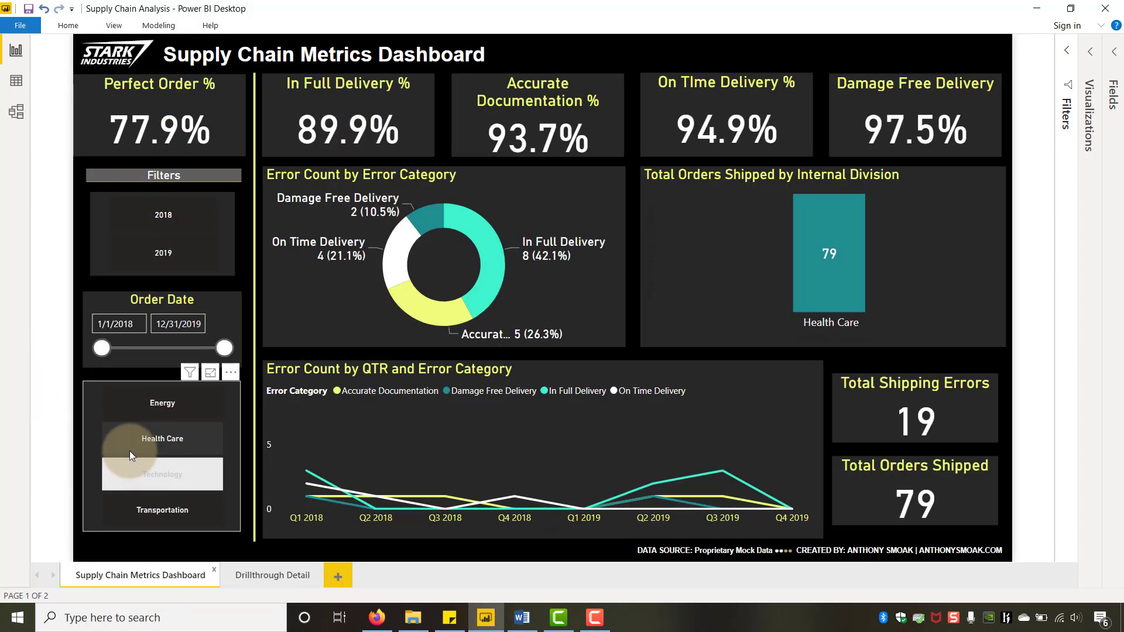
pyautogui.click(259, 576)
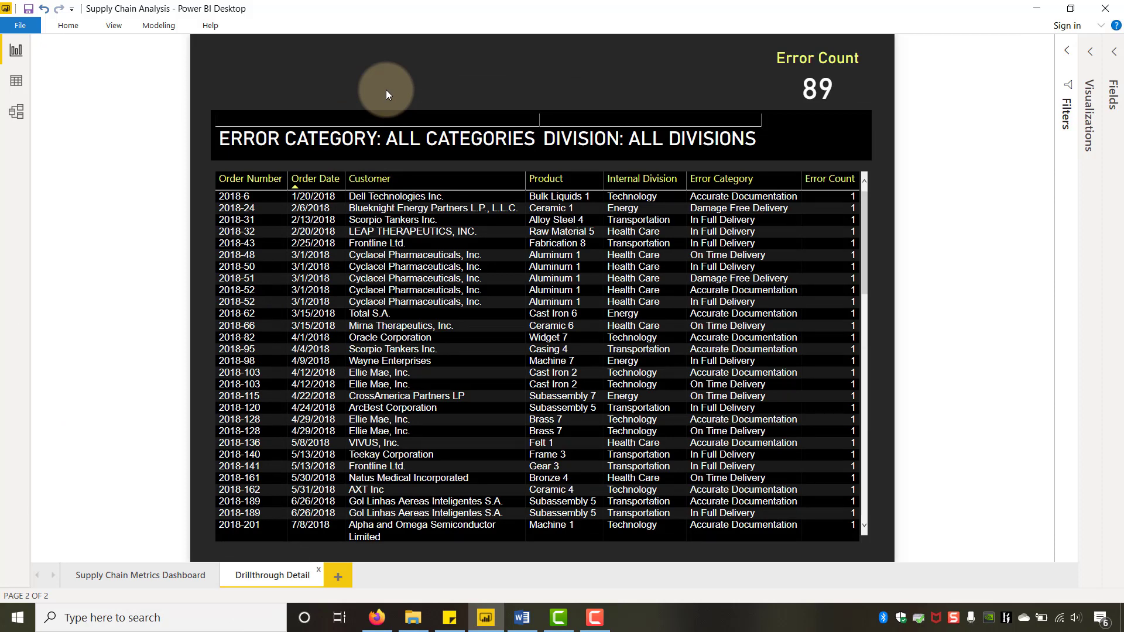
pyautogui.click(144, 575)
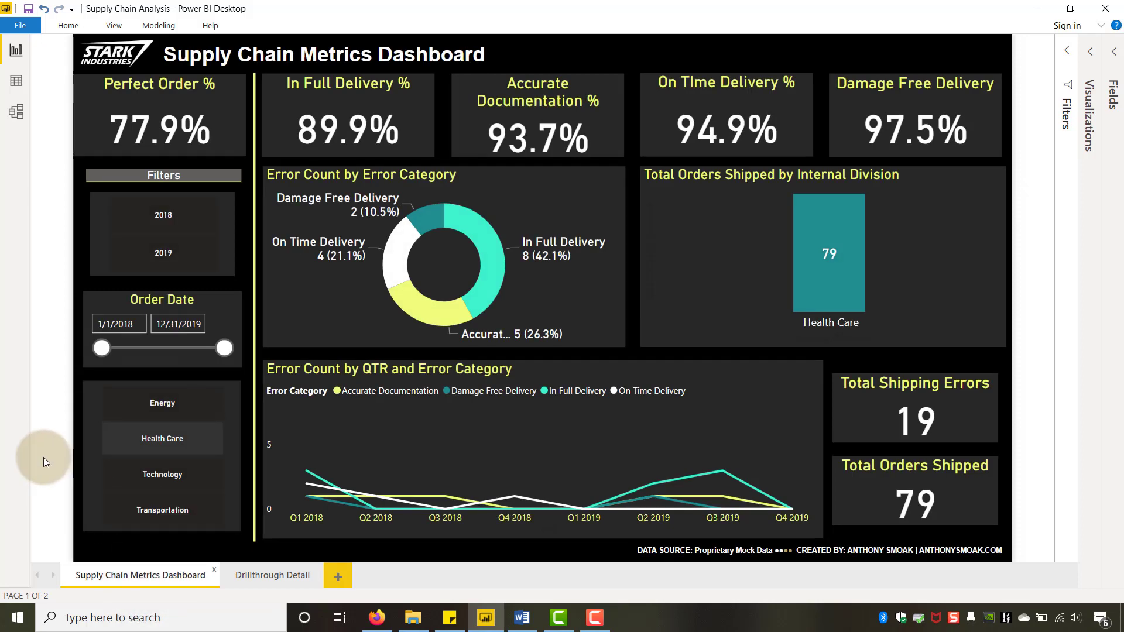
pyautogui.click(255, 580)
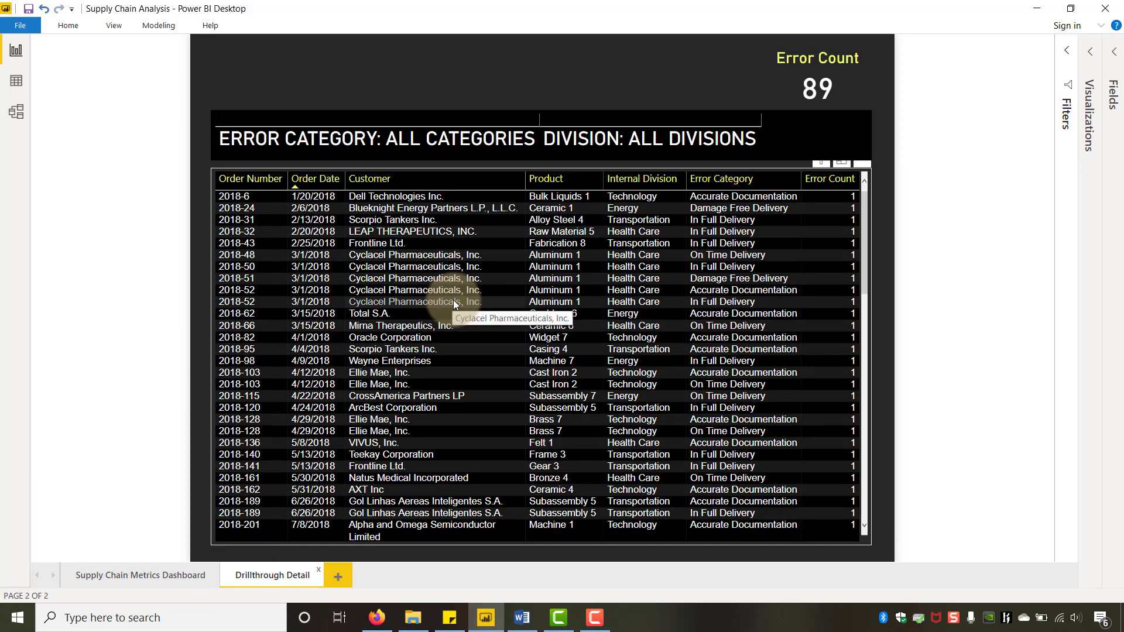
# Add Internal Division from the Industrial Company Data table as a drillthrough field on the Drillthrough Detail page and collapse its filter card
pyautogui.click(1088, 53)
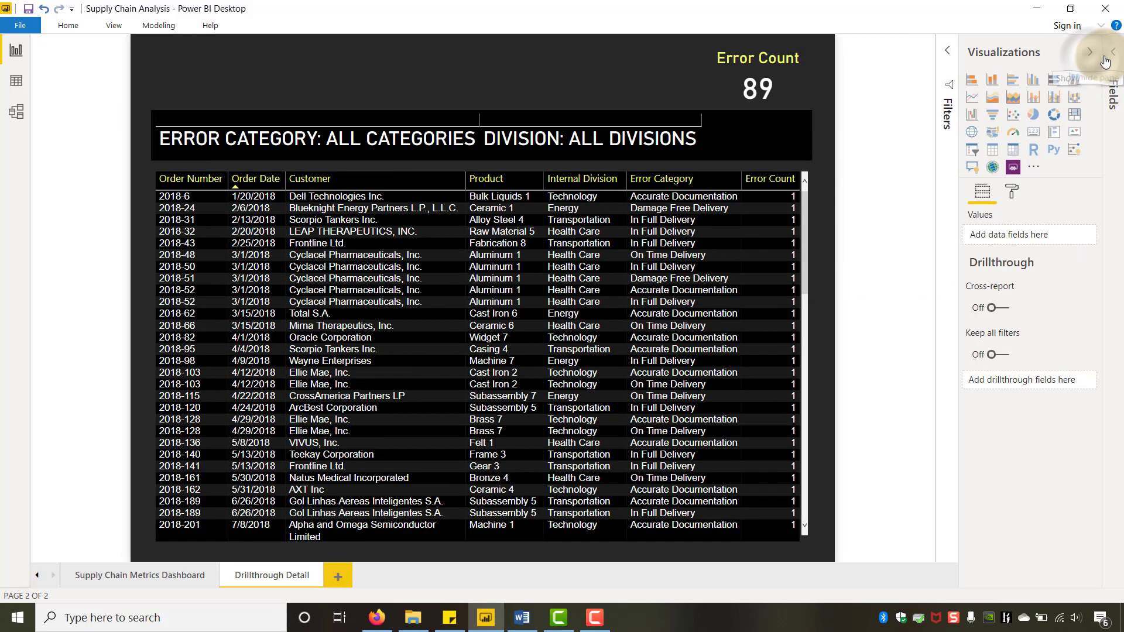
pyautogui.click(1111, 62)
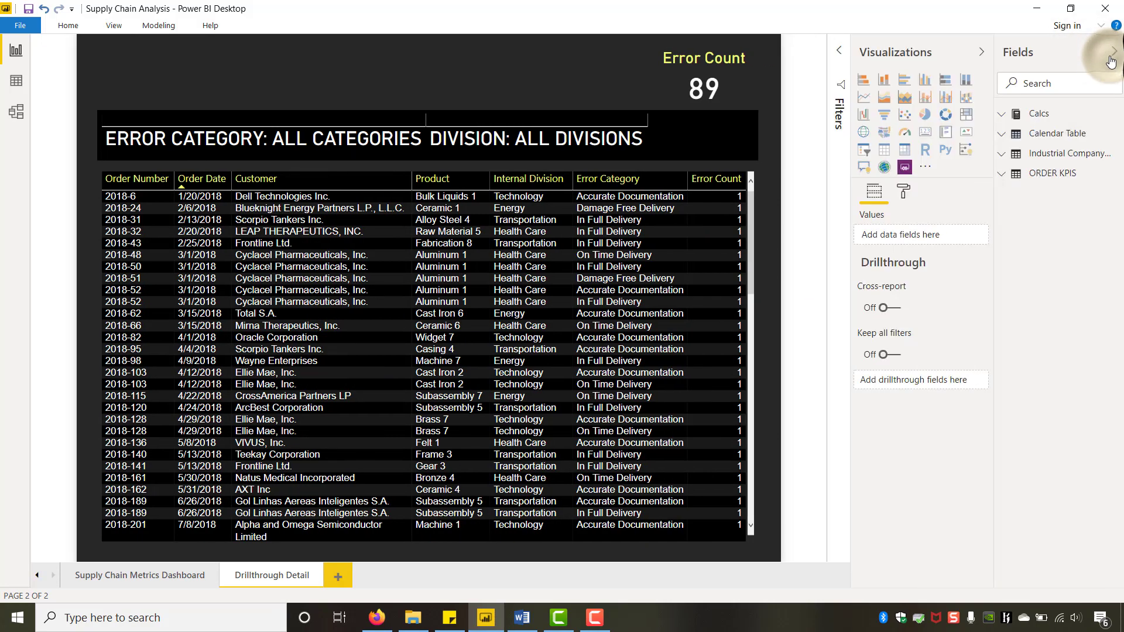
pyautogui.click(1003, 176)
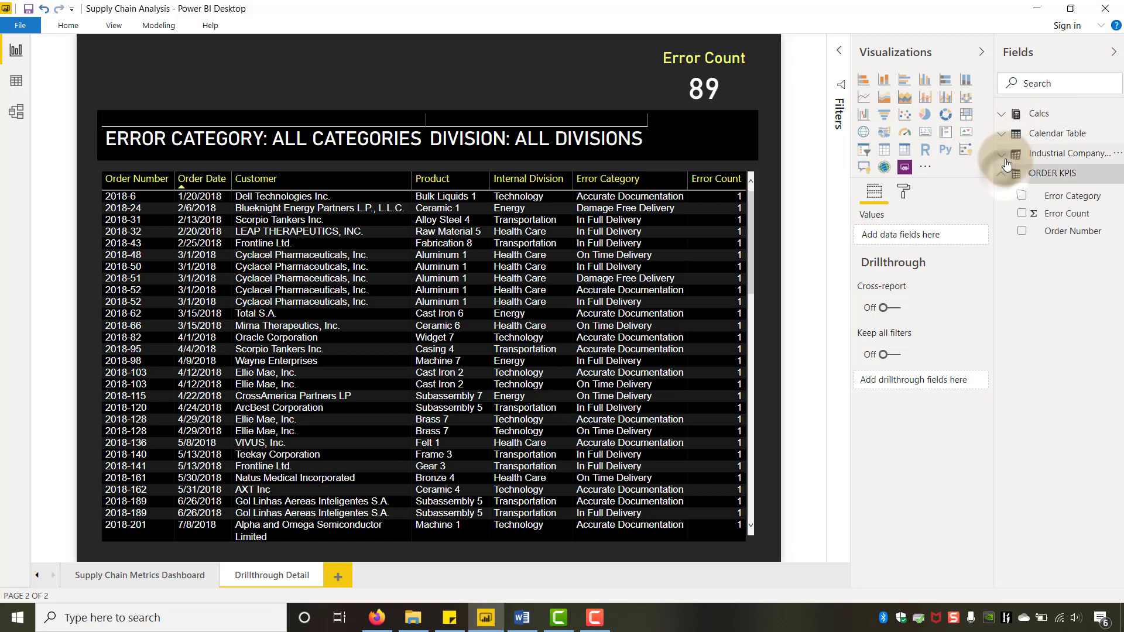
pyautogui.click(1003, 155)
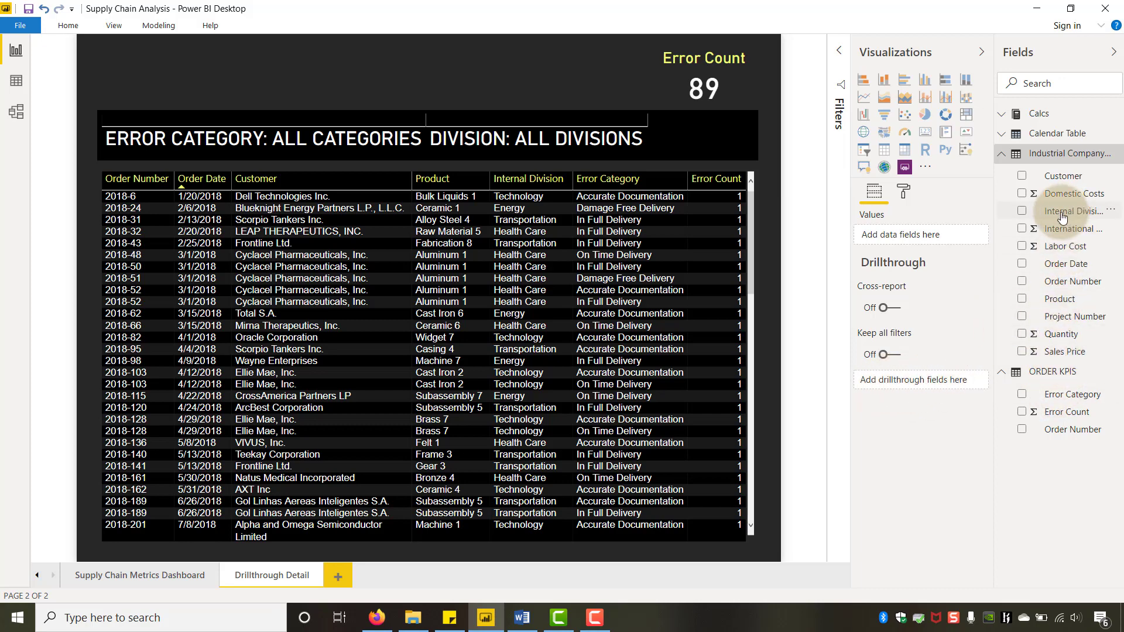
pyautogui.moveTo(993, 205); pyautogui.dragTo(965, 208)
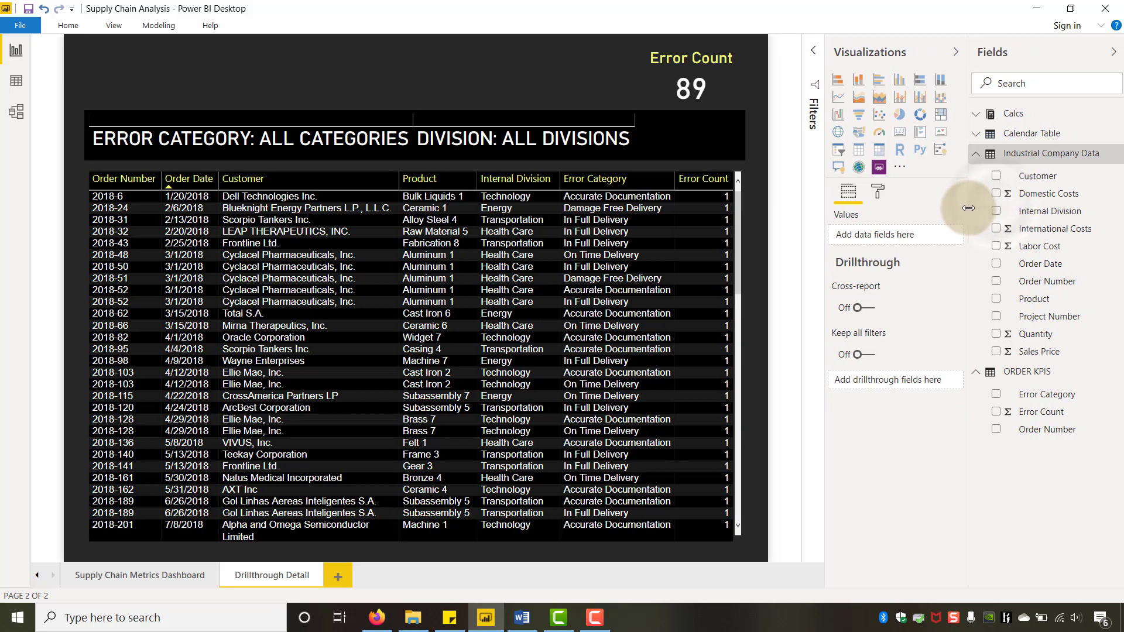
pyautogui.moveTo(1053, 211); pyautogui.dragTo(900, 392)
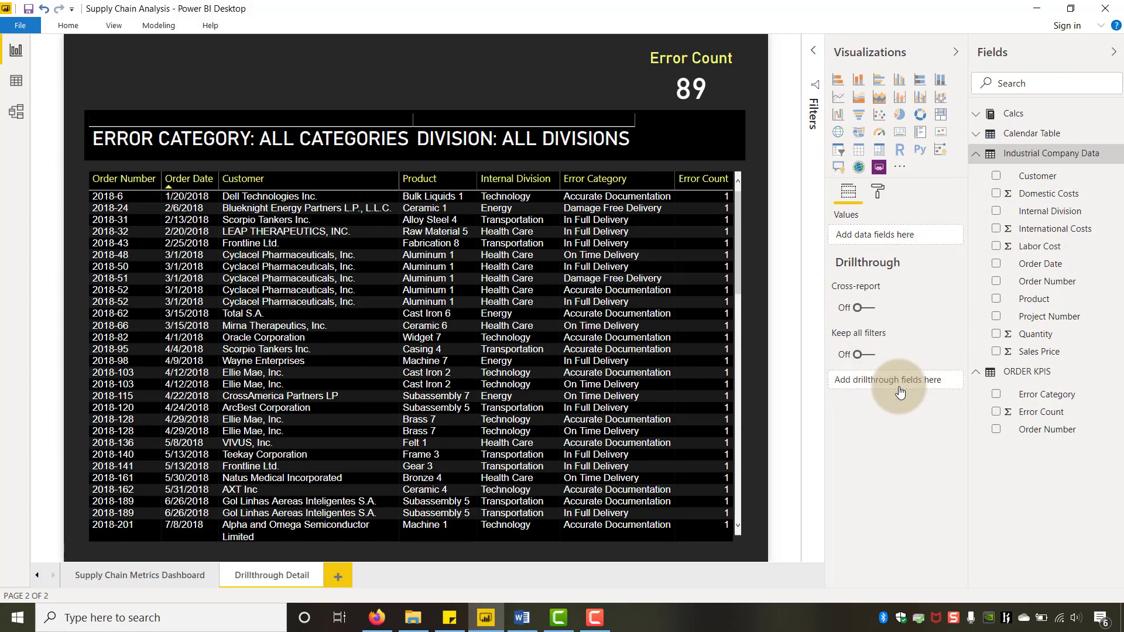
pyautogui.click(335, 79)
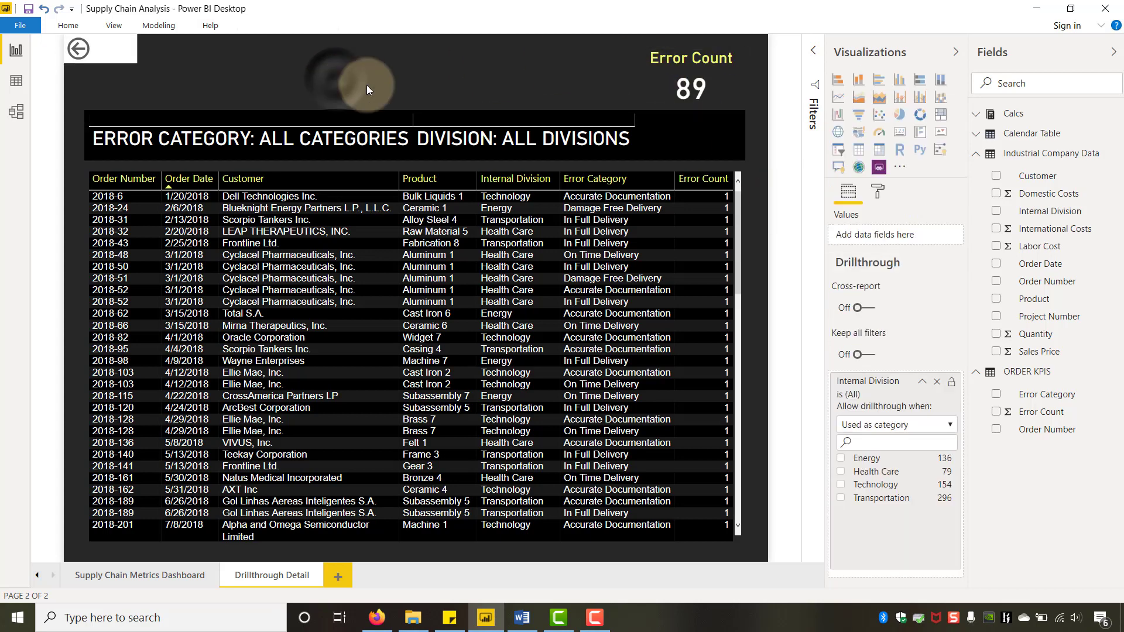
pyautogui.click(922, 381)
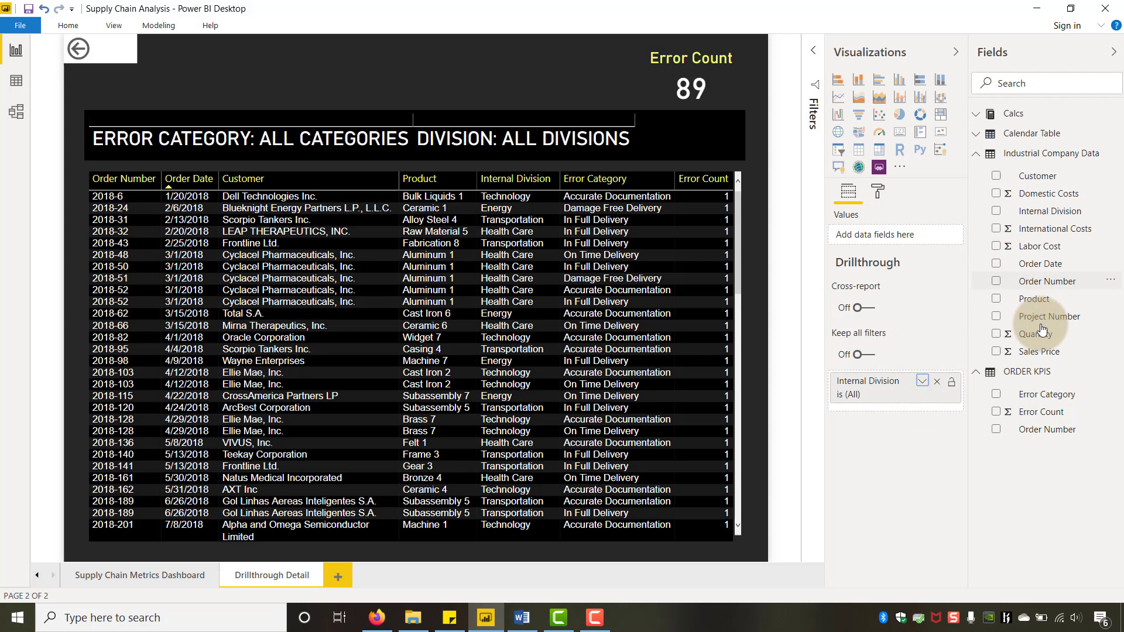
# Add Error Category from the ORDER KPIS table as a second drillthrough field and collapse its filter card
pyautogui.moveTo(1045, 395); pyautogui.dragTo(884, 413)
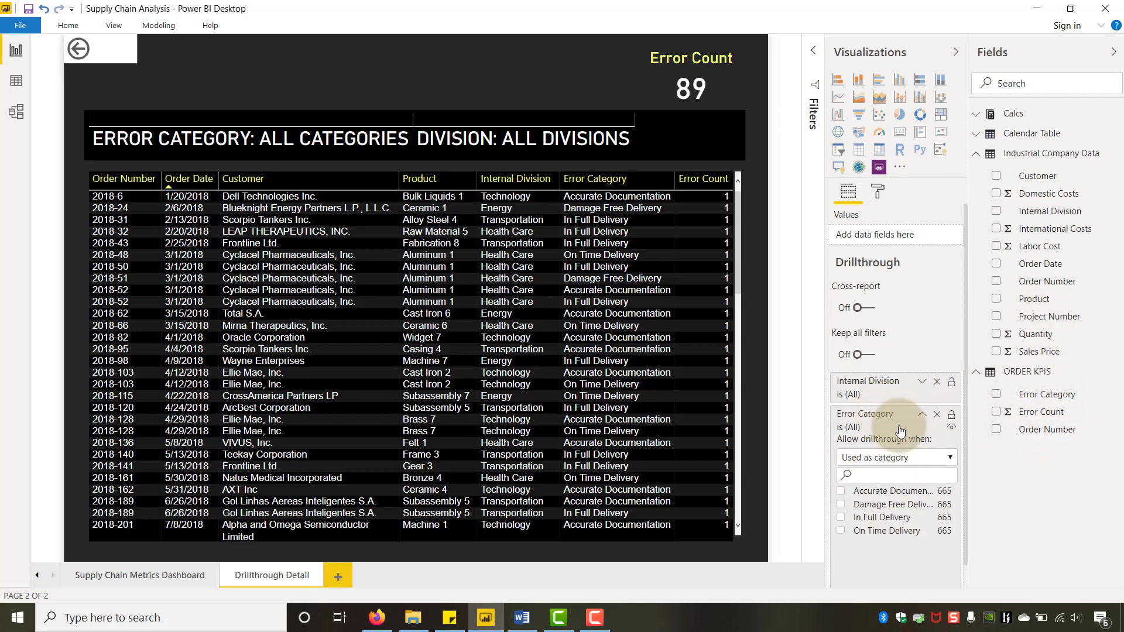
pyautogui.click(921, 416)
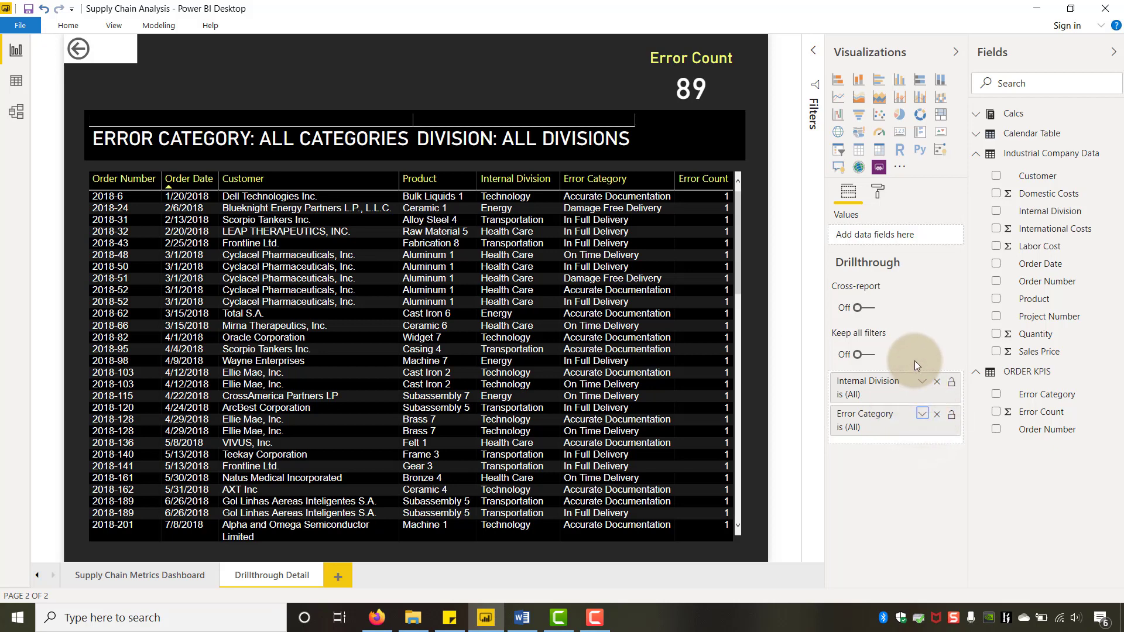
pyautogui.moveTo(913, 362)
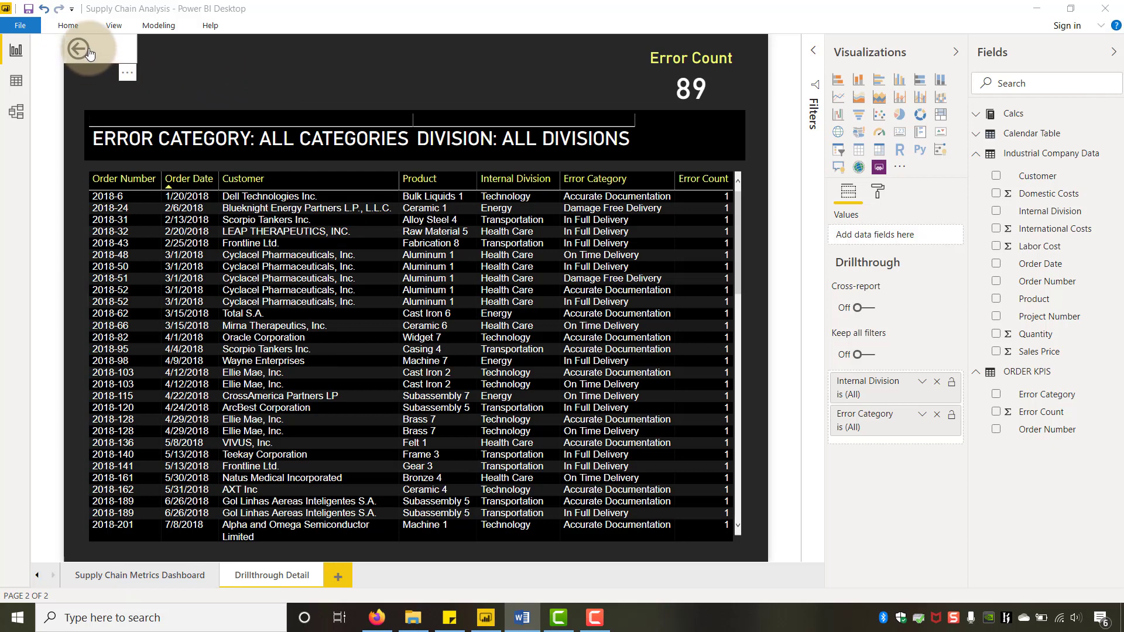
# Return to the Supply Chain Metrics Dashboard page, collapse the Visualizations and Fields panes, and clear the Health Care filter
pyautogui.click(93, 570)
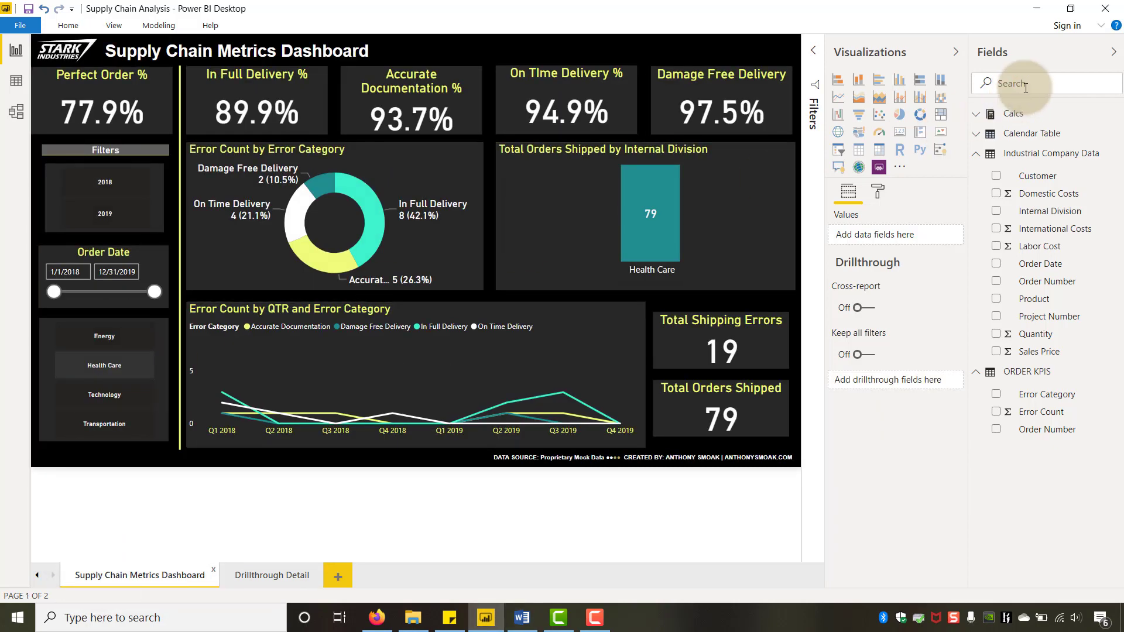
pyautogui.click(955, 51)
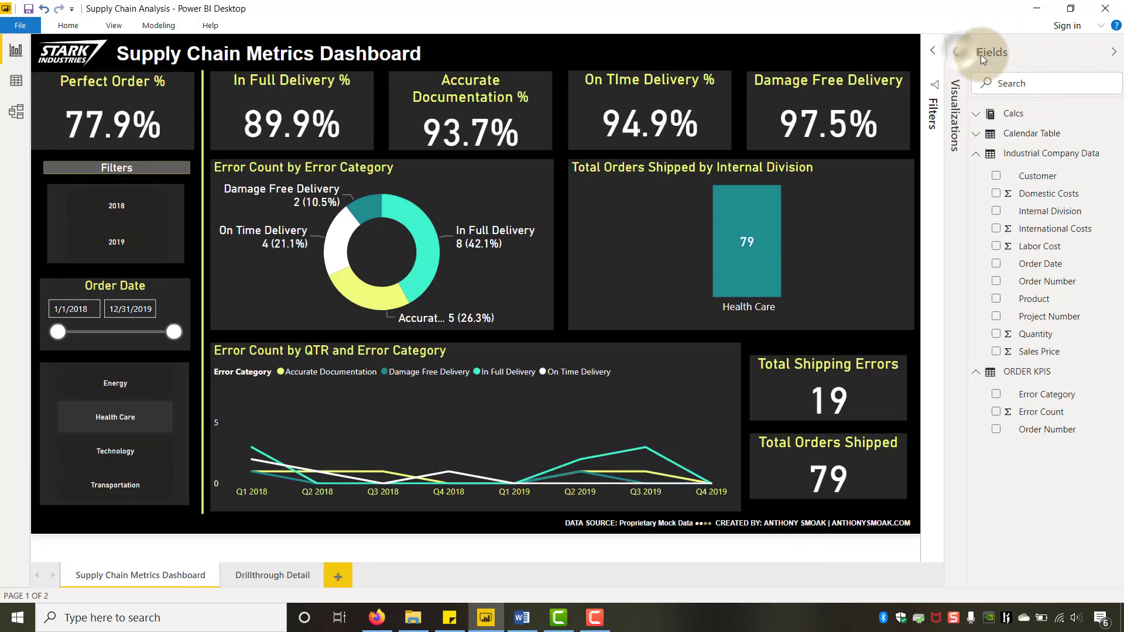
pyautogui.click(1113, 52)
pyautogui.click(152, 447)
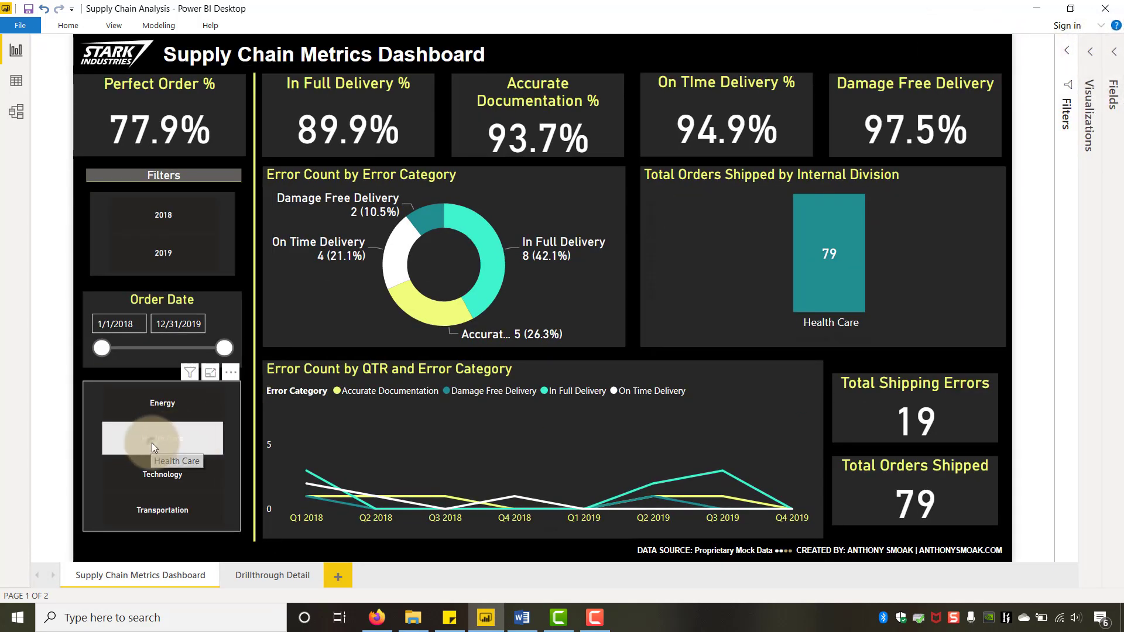
pyautogui.click(152, 443)
# Drill through from the In Full Delivery segment of the Error Count by Error Category donut chart to Drillthrough Detail
pyautogui.click(566, 266)
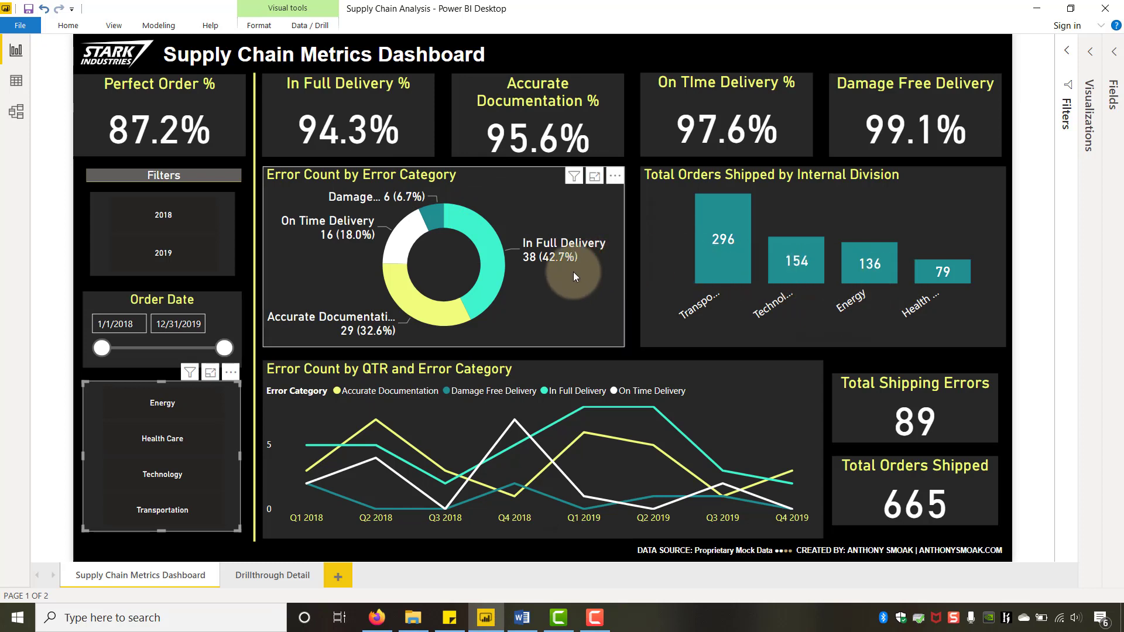
pyautogui.rightClick(496, 276)
pyautogui.moveTo(544, 375)
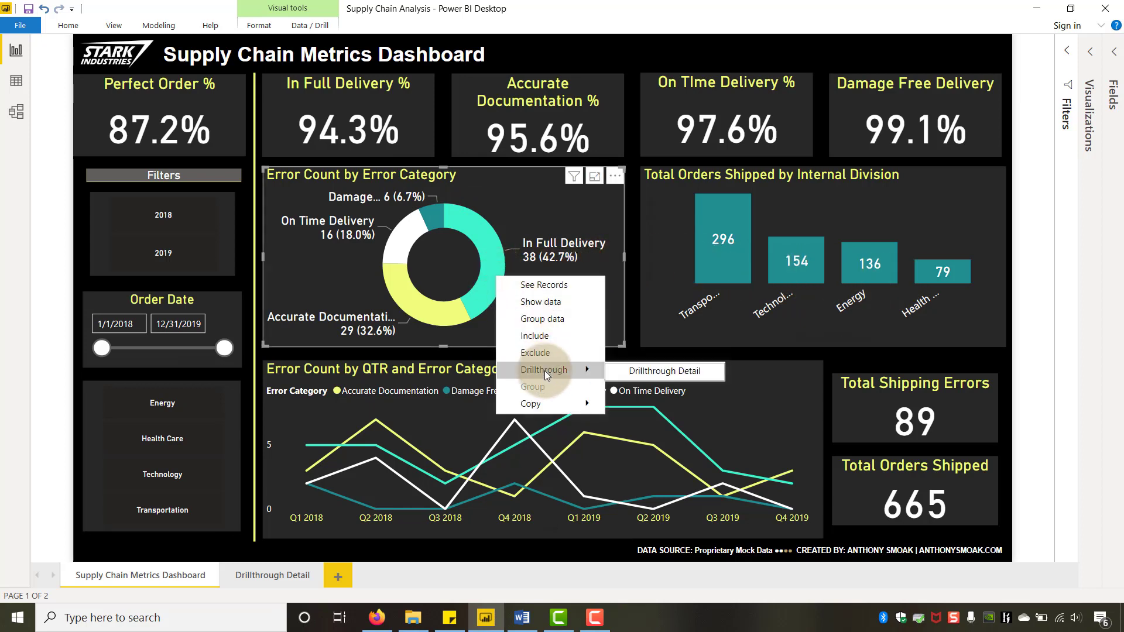
pyautogui.click(639, 373)
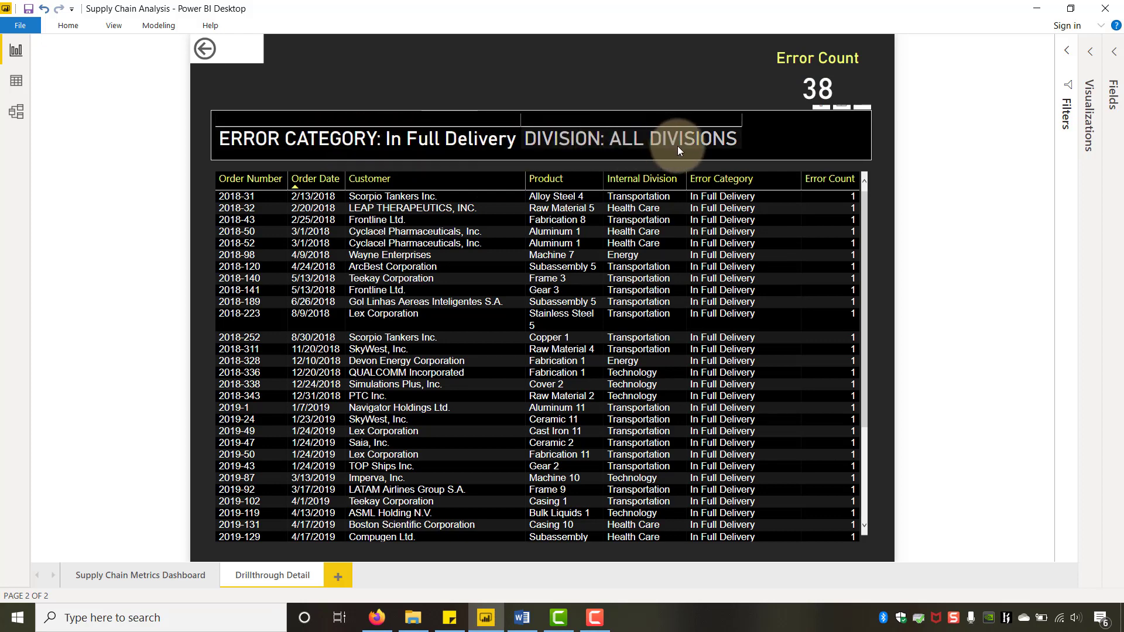
# Filter the Supply Chain Metrics Dashboard page to Health Care and drill through from the donut chart's In Full Delivery segment to Drillthrough Detail
pyautogui.click(161, 578)
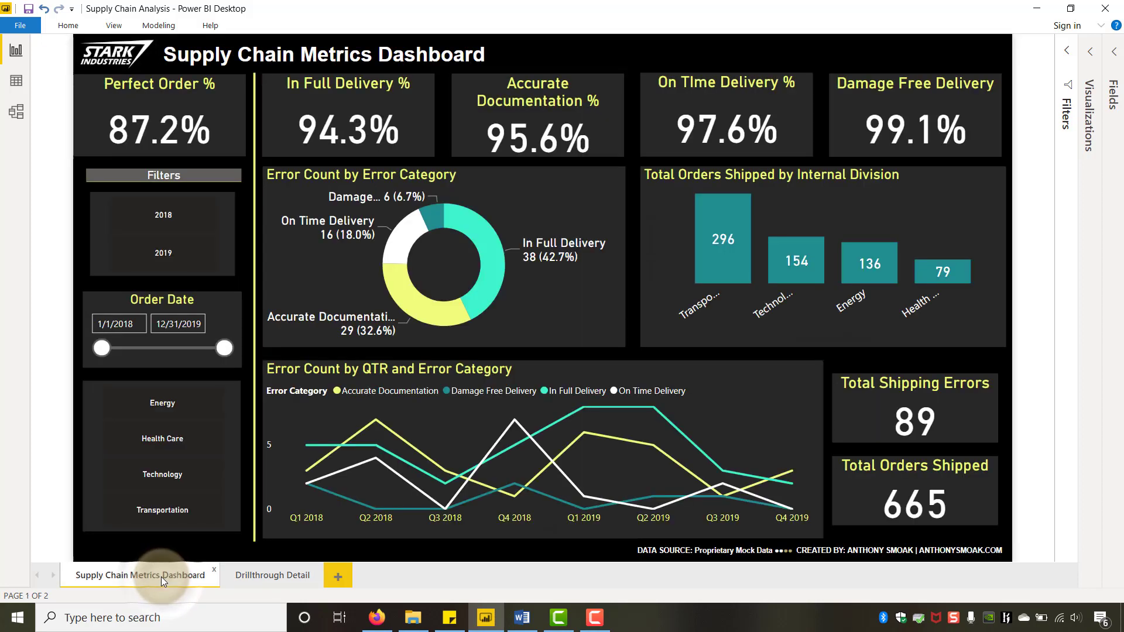
pyautogui.click(125, 438)
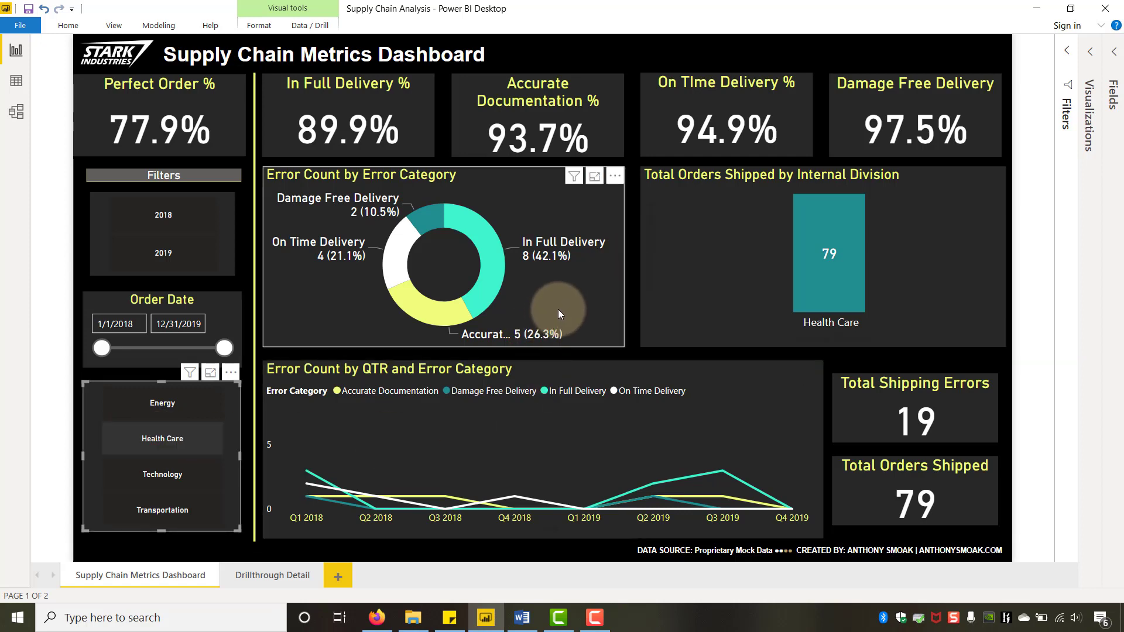
pyautogui.rightClick(491, 268)
pyautogui.moveTo(536, 361)
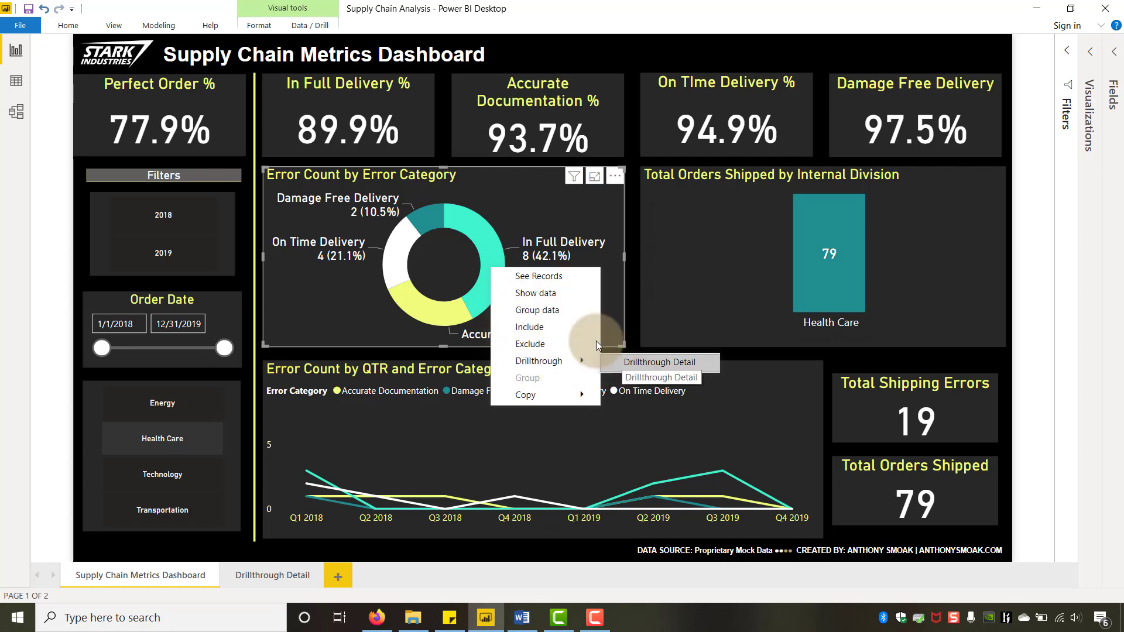
pyautogui.click(514, 216)
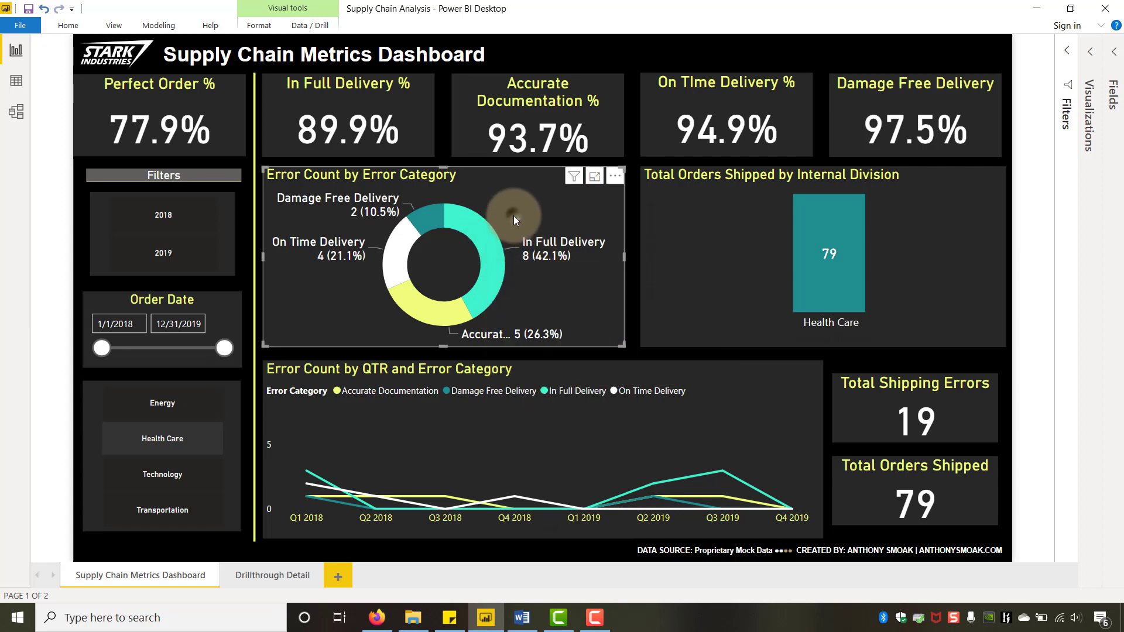
pyautogui.rightClick(493, 279)
pyautogui.moveTo(523, 376)
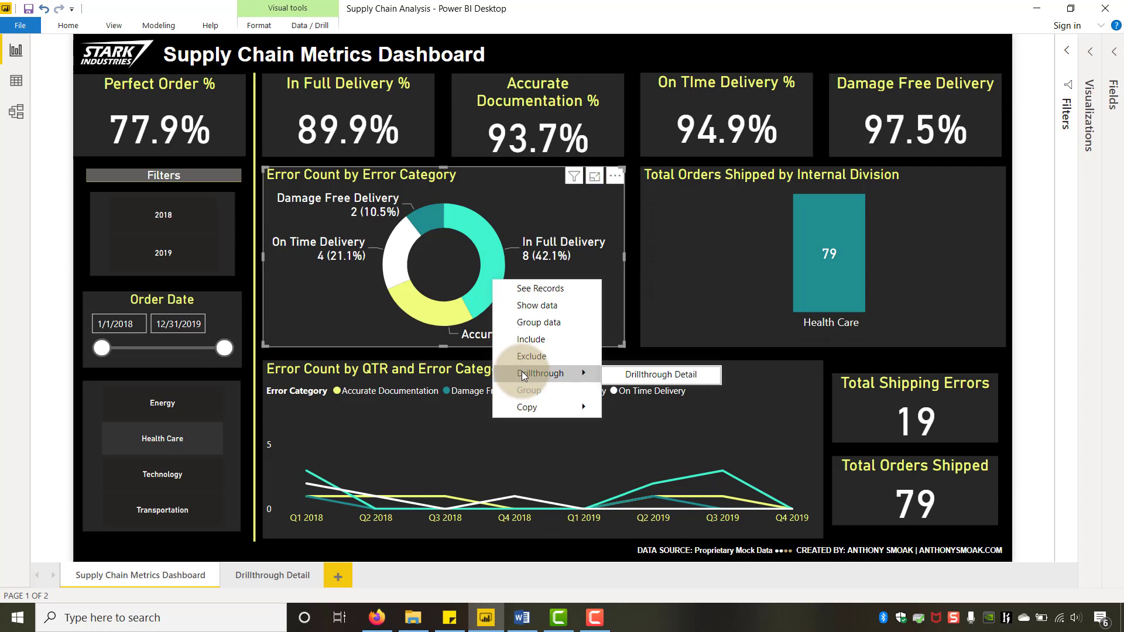
pyautogui.click(619, 376)
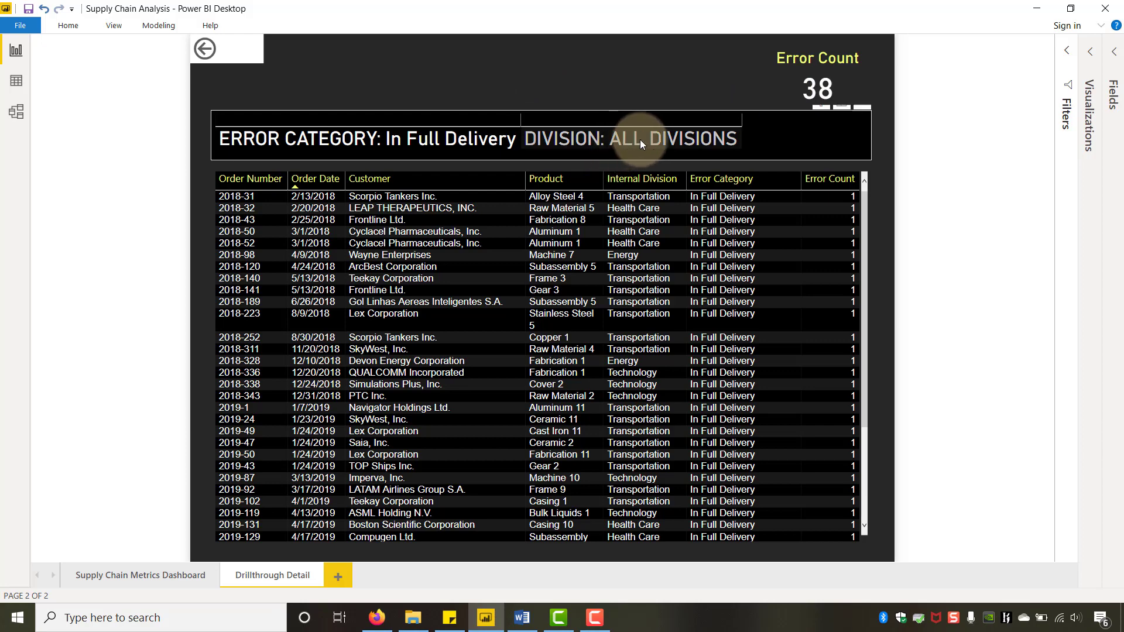
# Turn on Keep all filters in the drillthrough settings of the Drillthrough Detail page
pyautogui.click(131, 577)
pyautogui.click(240, 575)
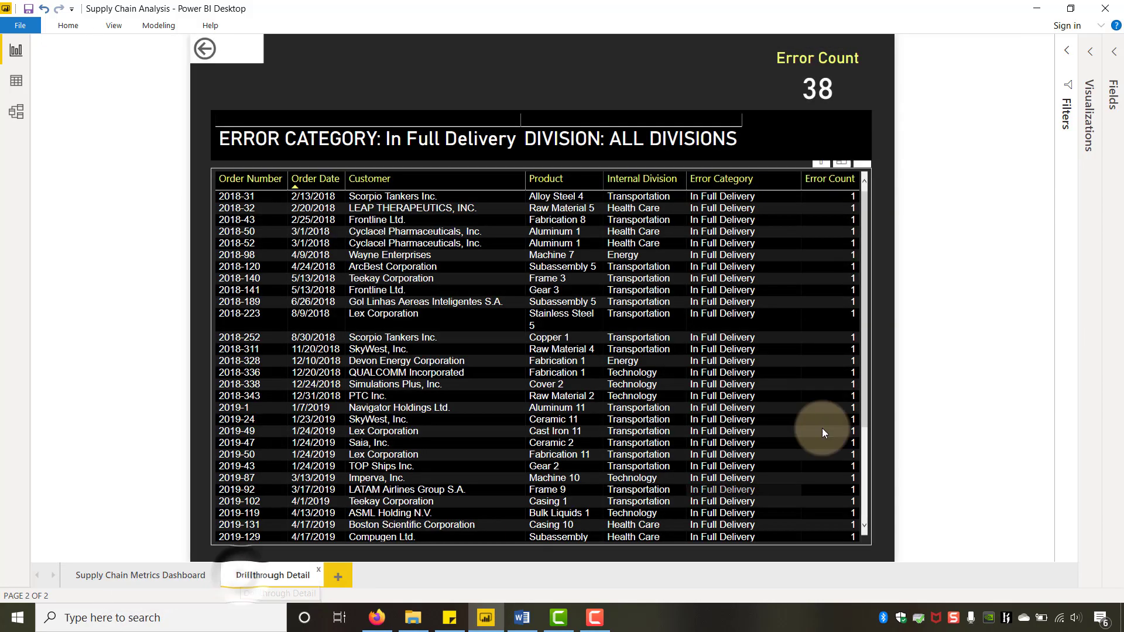
pyautogui.click(1089, 54)
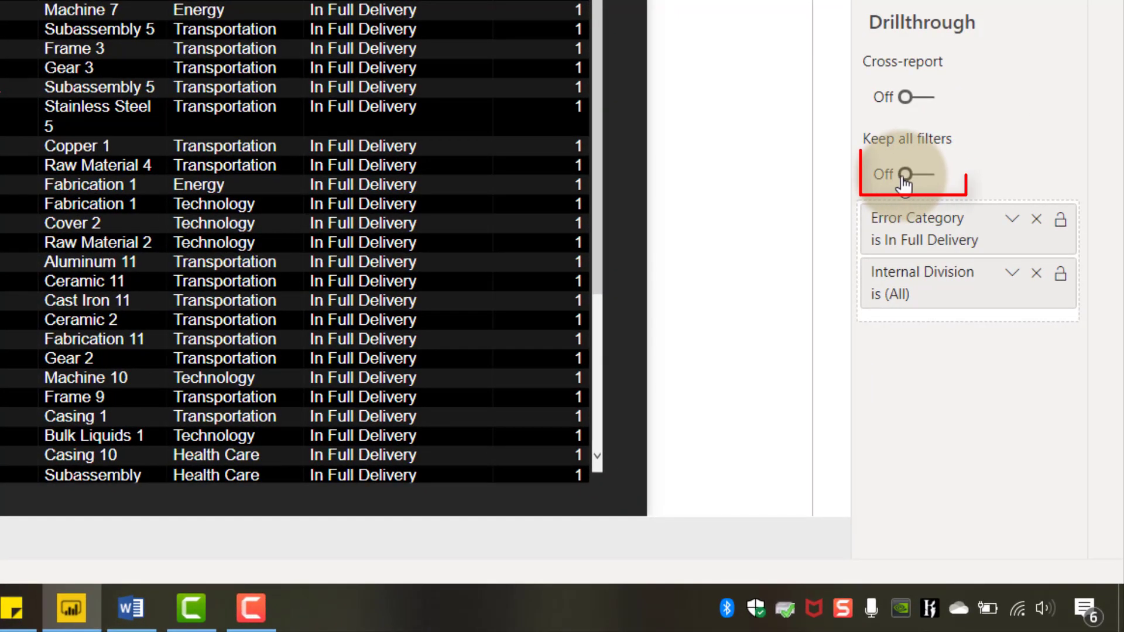
pyautogui.click(906, 175)
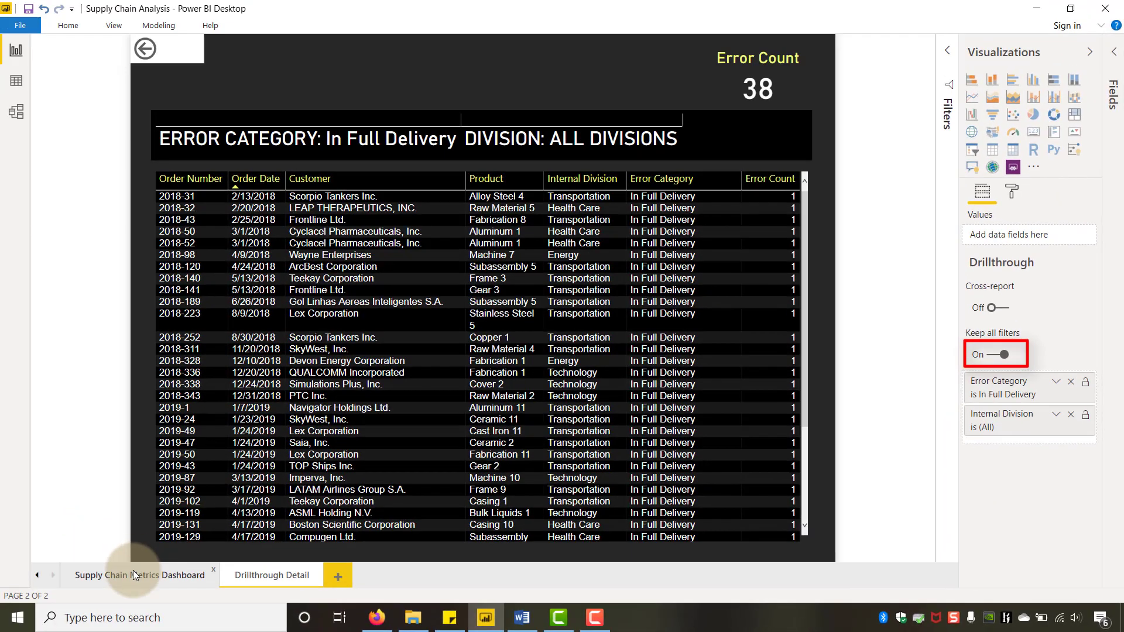
# Return to the Supply Chain Metrics Dashboard page and drill through again from the Health Care-filtered donut chart's In Full Delivery segment
pyautogui.click(131, 575)
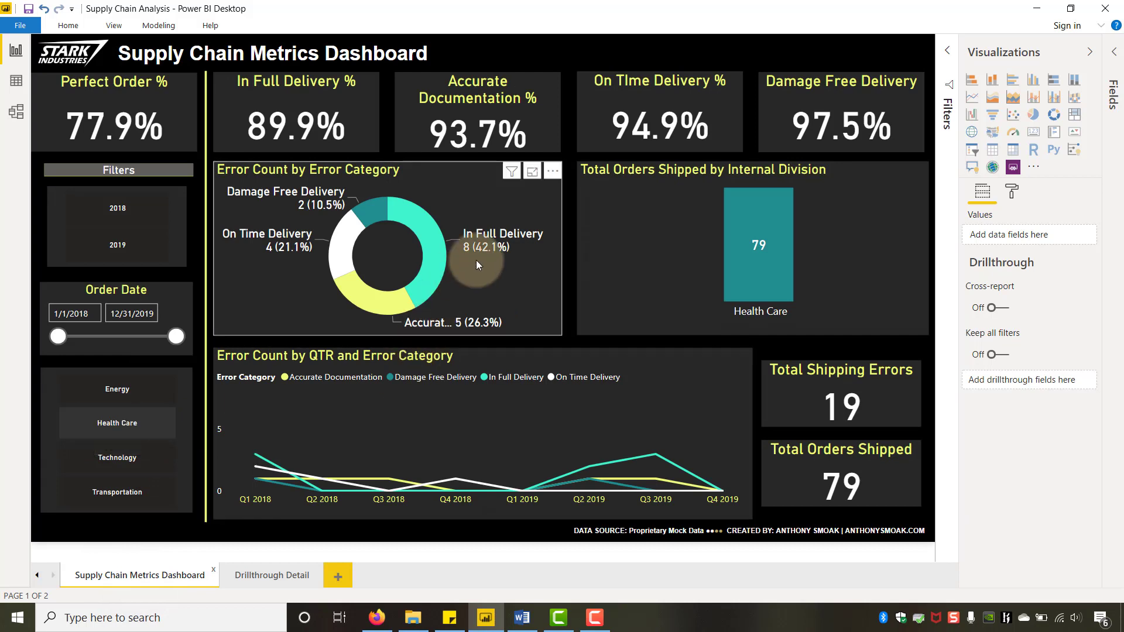
pyautogui.rightClick(433, 251)
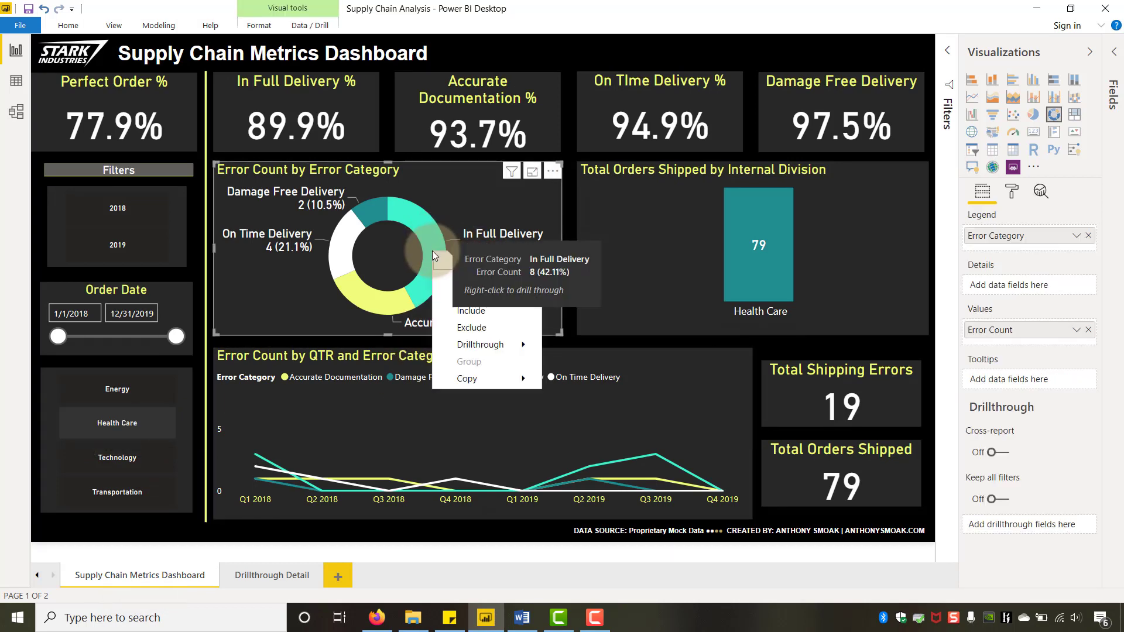
pyautogui.moveTo(498, 344)
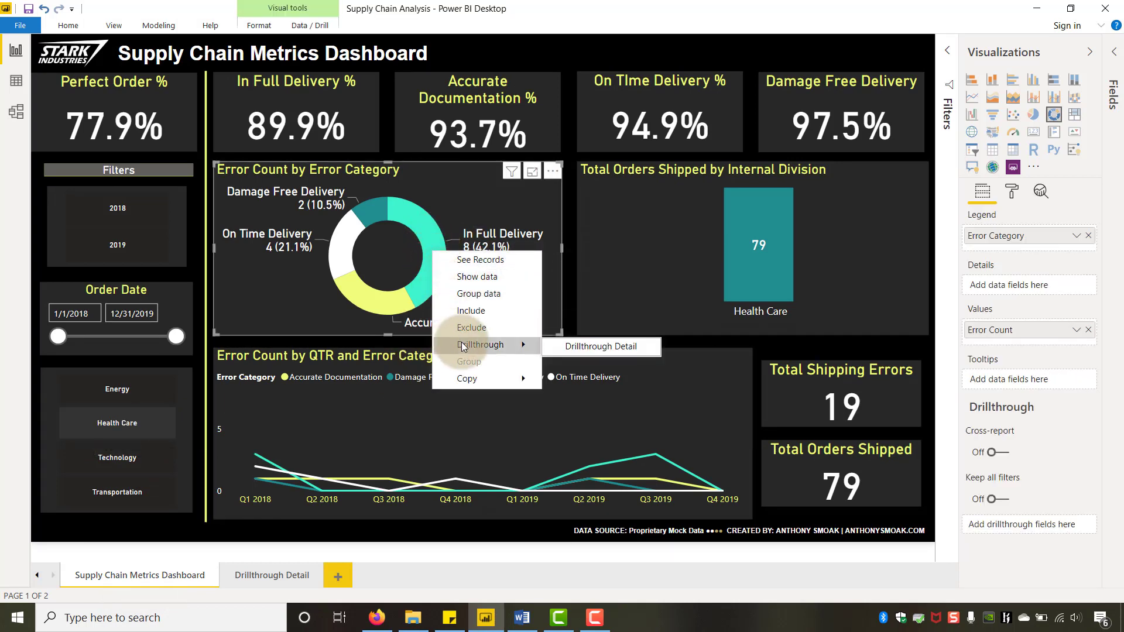
pyautogui.click(579, 348)
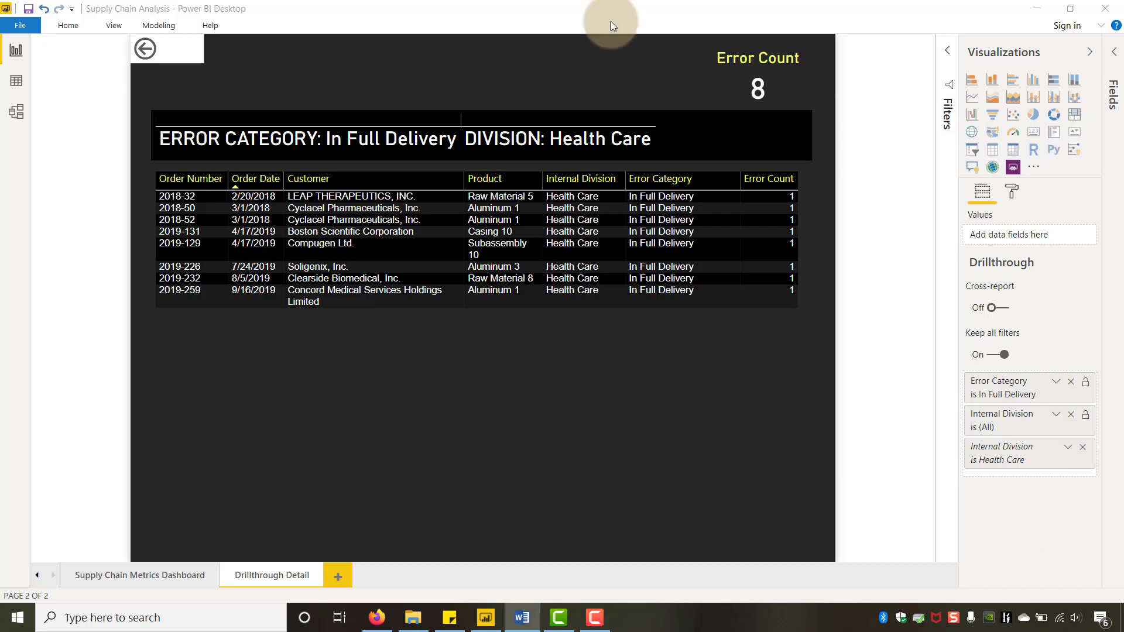
# Go back to the dashboard with the Drillthrough Detail page's back button and clear the Health Care filter
pyautogui.keyDown('ctrl'); pyautogui.click(147, 55); pyautogui.keyUp('ctrl')
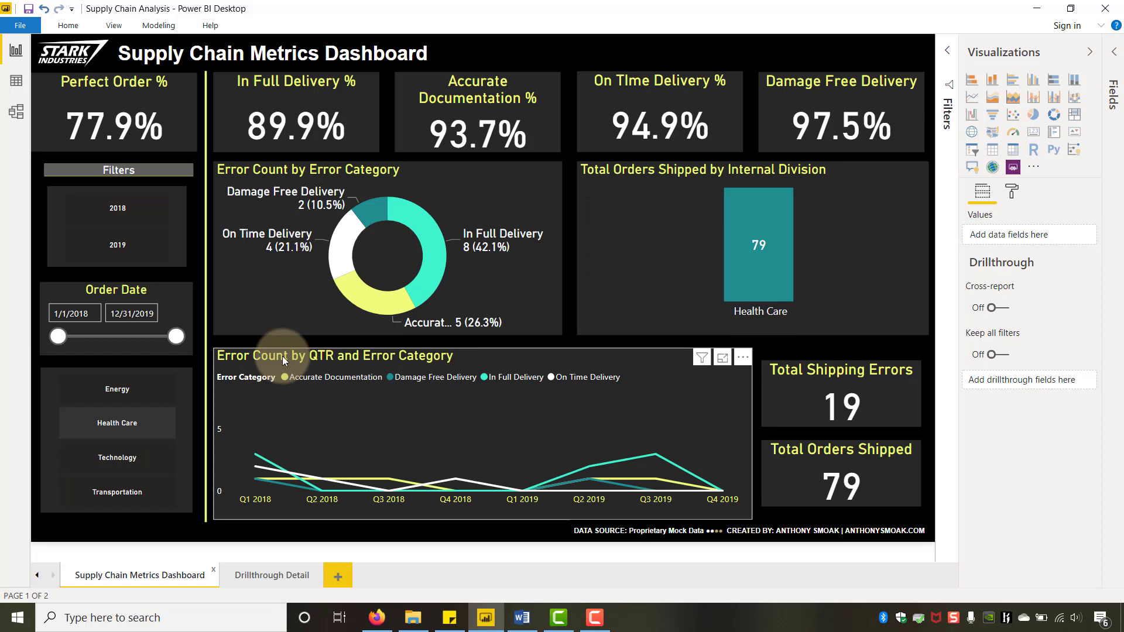
pyautogui.click(107, 427)
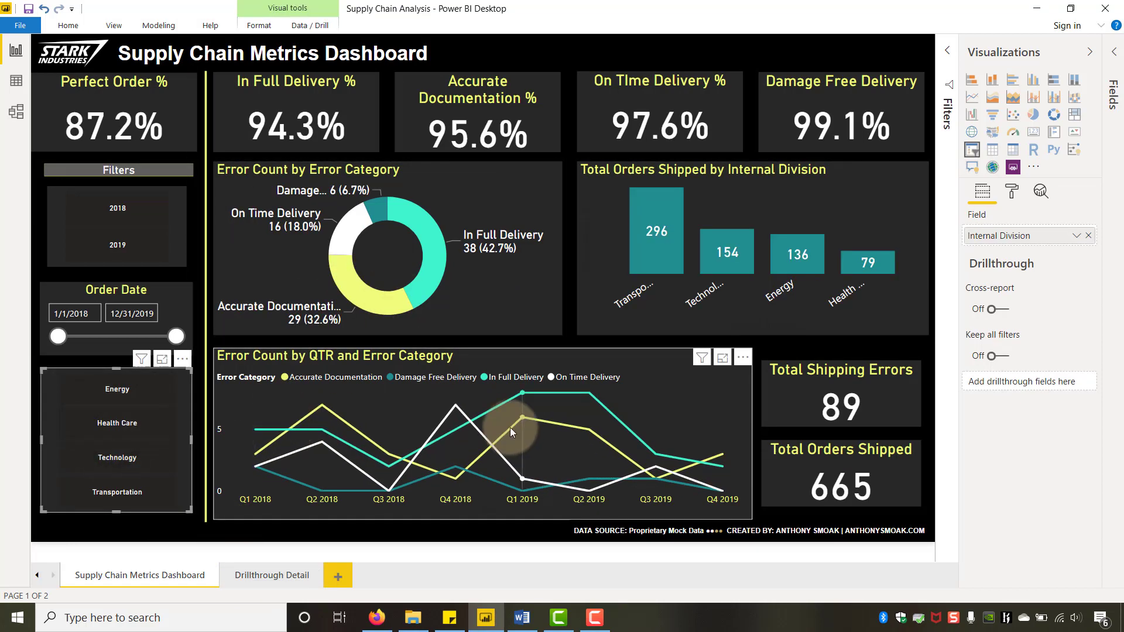
pyautogui.moveTo(589, 392)
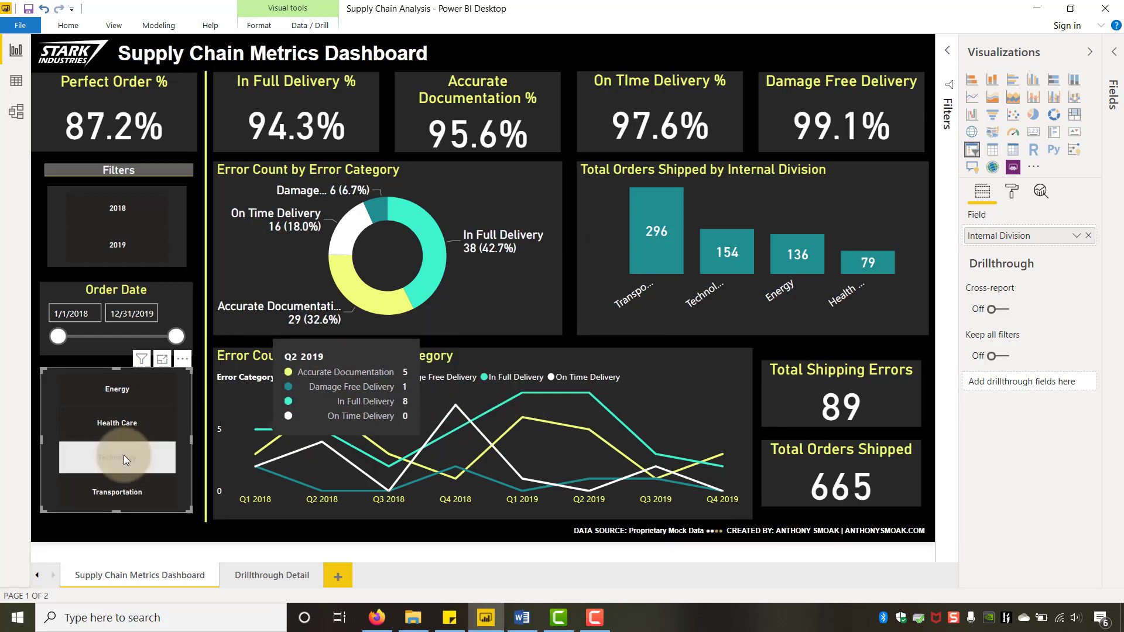
# Filter the dashboard to Health Care and drill through from the line chart's Q3 2019 In Full Delivery point to Drillthrough Detail
pyautogui.click(100, 423)
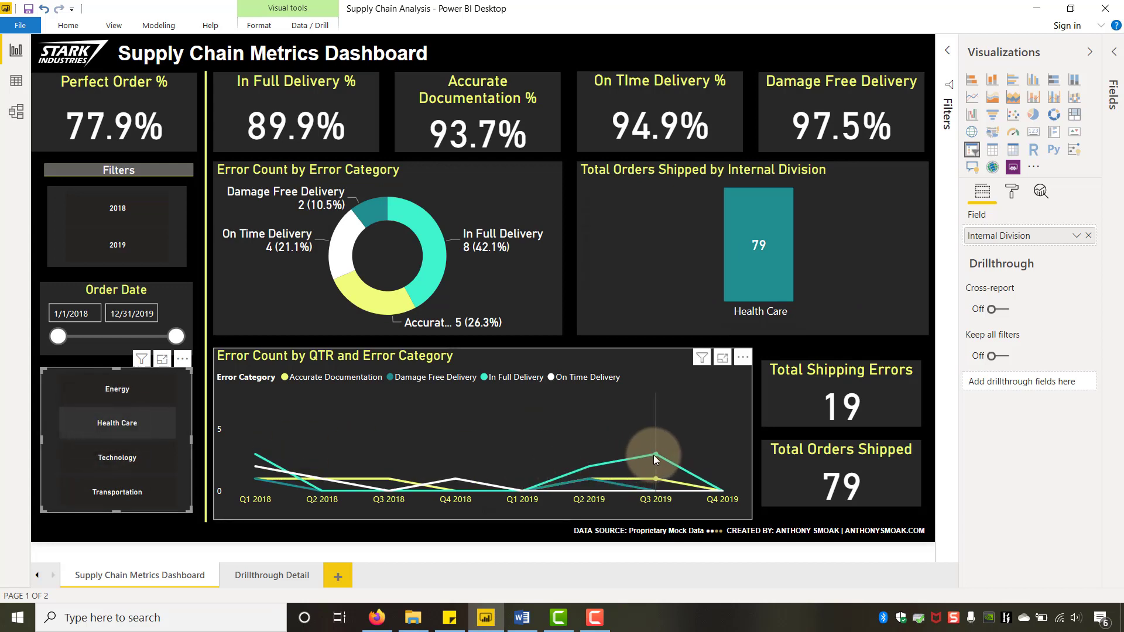
pyautogui.moveTo(654, 456)
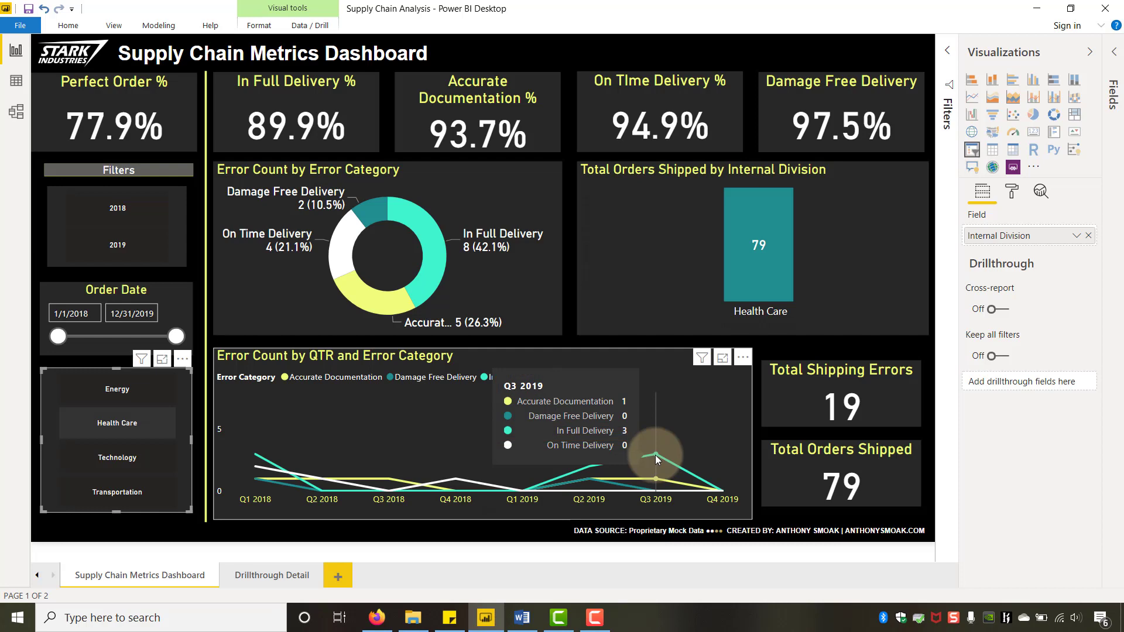
pyautogui.rightClick(655, 454)
pyautogui.moveTo(702, 480)
pyautogui.click(785, 481)
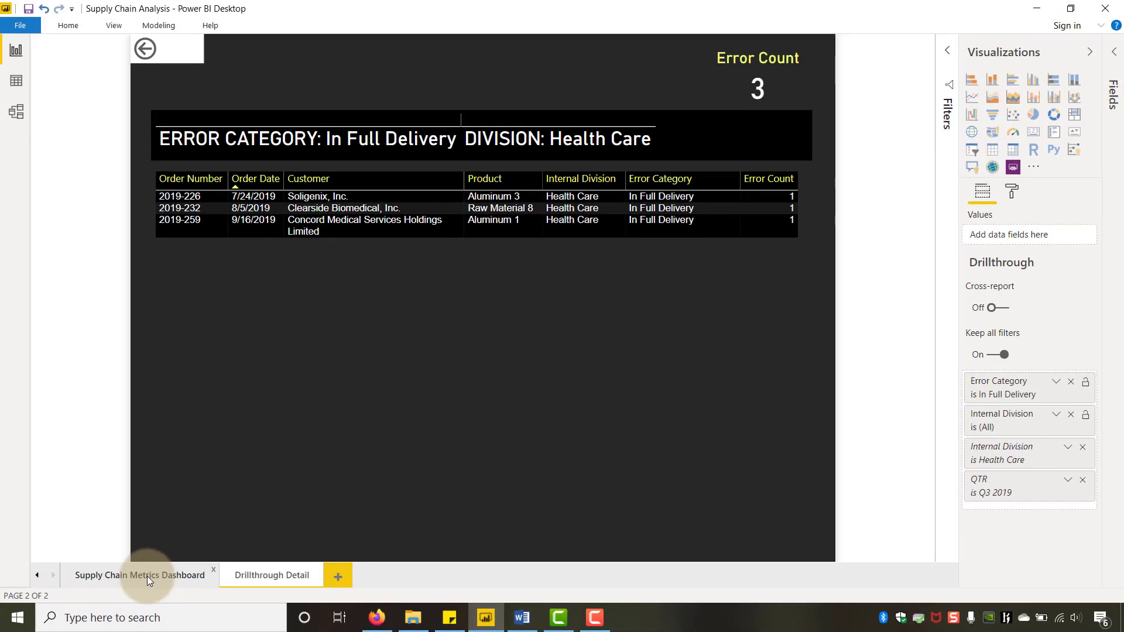
# Switch between the dashboard and Drillthrough Detail pages, test the default back button, and return to Drillthrough Detail
pyautogui.click(147, 576)
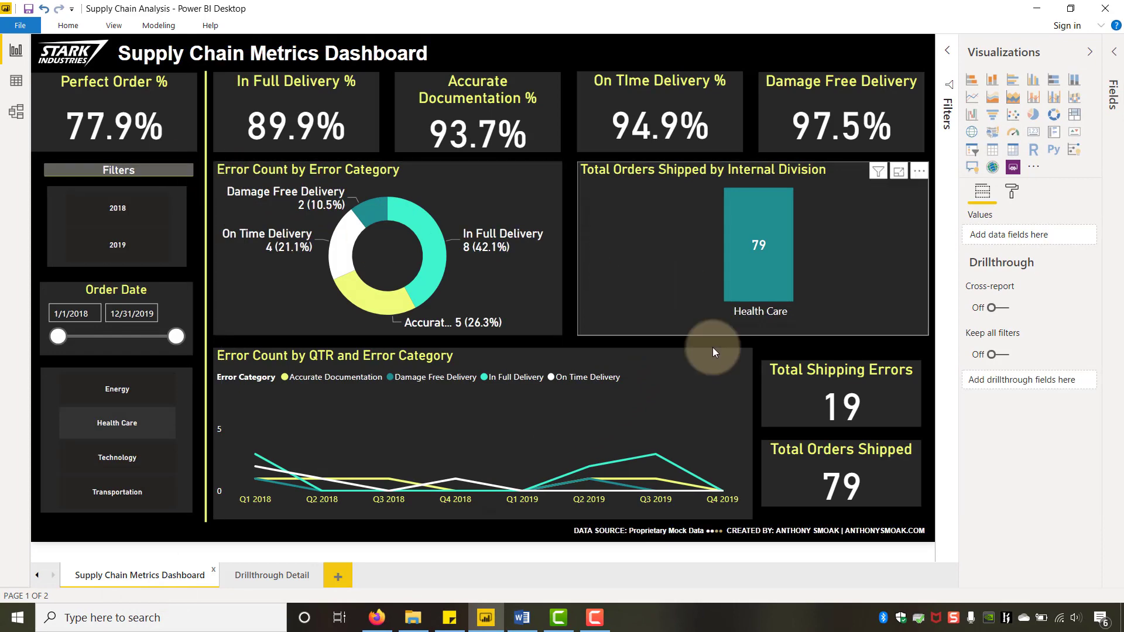
pyautogui.click(262, 576)
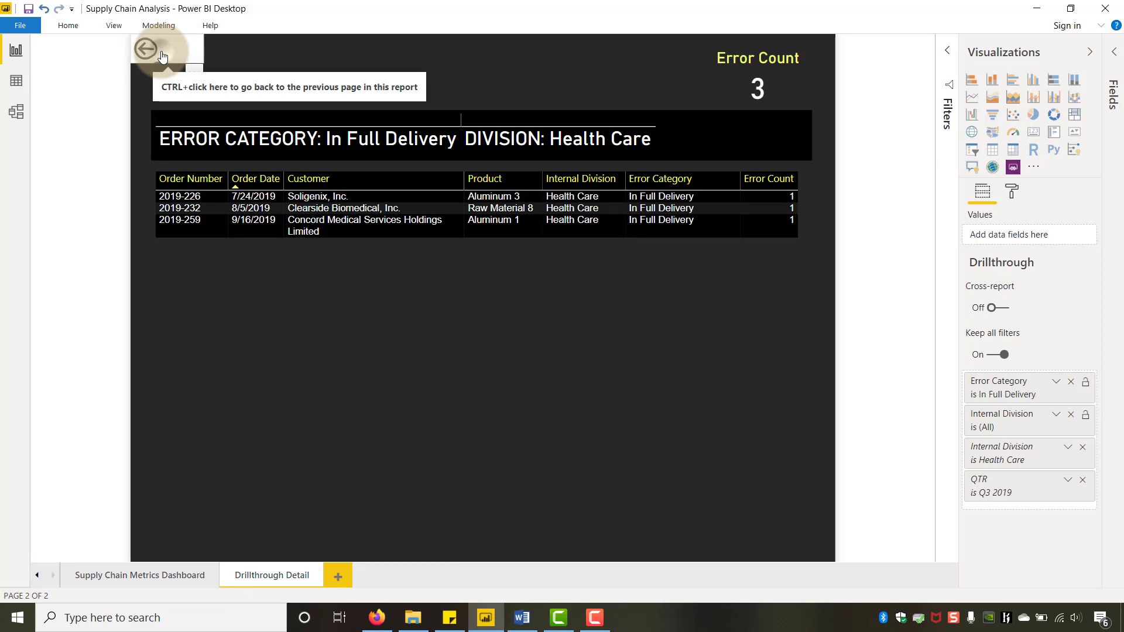
pyautogui.keyDown('ctrl'); pyautogui.click(162, 57); pyautogui.keyUp('ctrl')
pyautogui.click(265, 575)
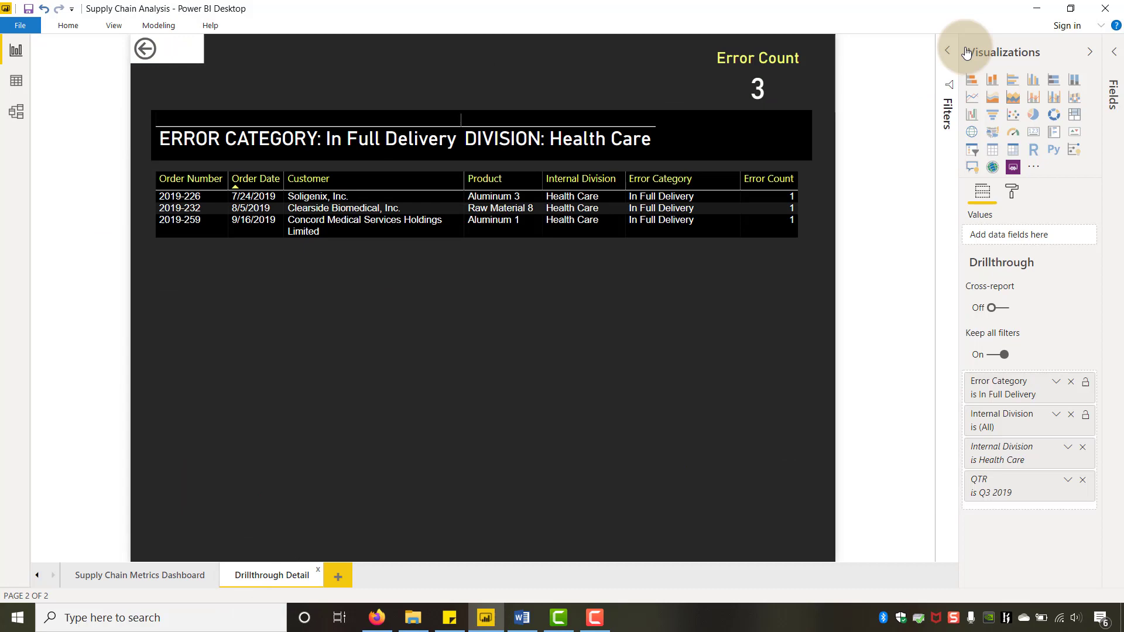
# Insert the Back Button PNG image on the Drillthrough Detail page and place it beside the default back button
pyautogui.click(1099, 27)
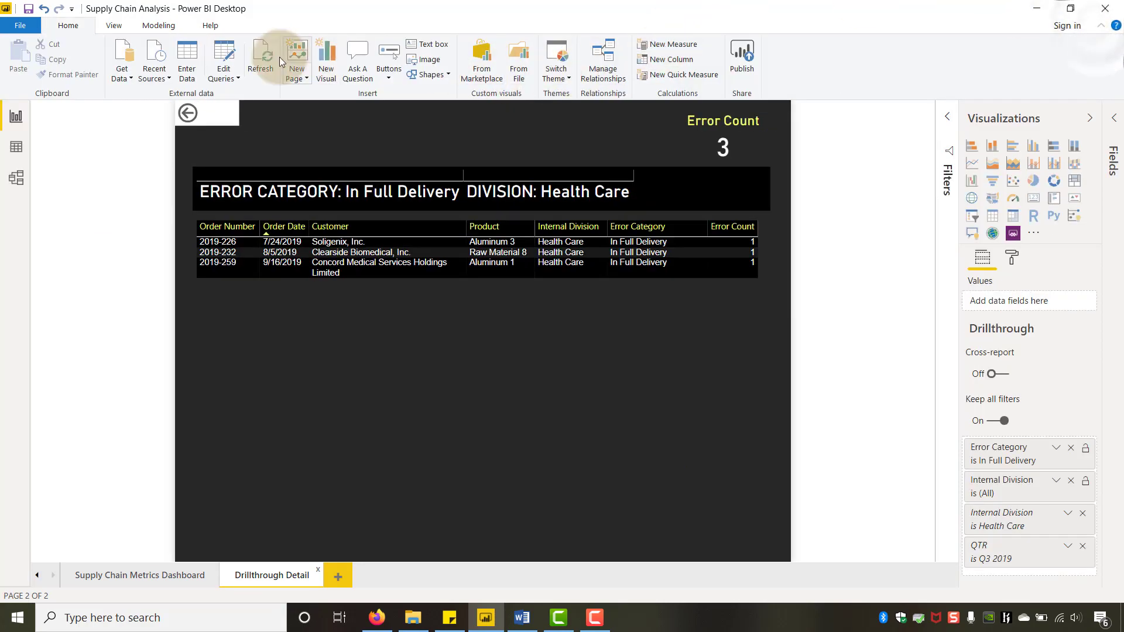
pyautogui.click(431, 60)
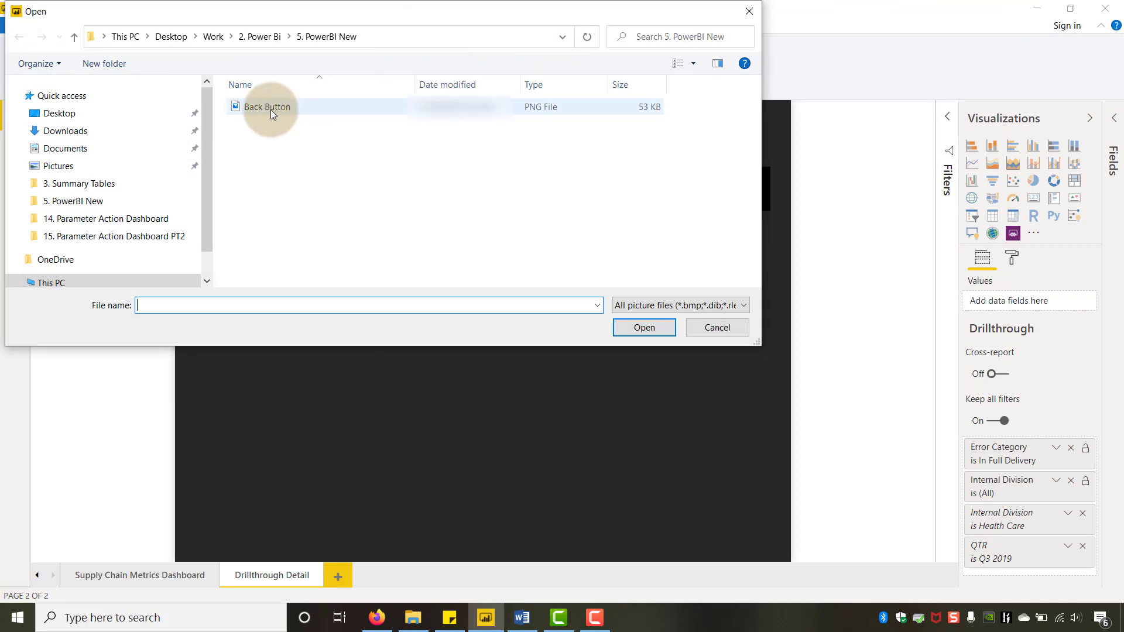
pyautogui.doubleClick(271, 110)
pyautogui.moveTo(240, 166); pyautogui.dragTo(298, 82)
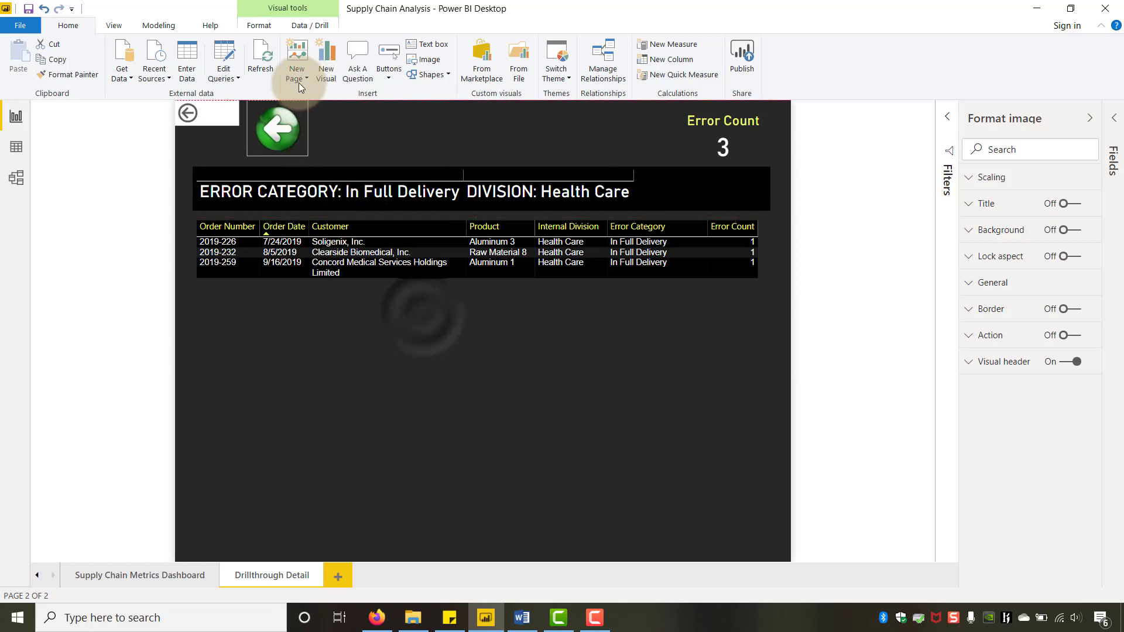
# Delete the default back button and move the green arrow image into its place in the page's upper-left corner
pyautogui.click(212, 149)
pyautogui.click(203, 124)
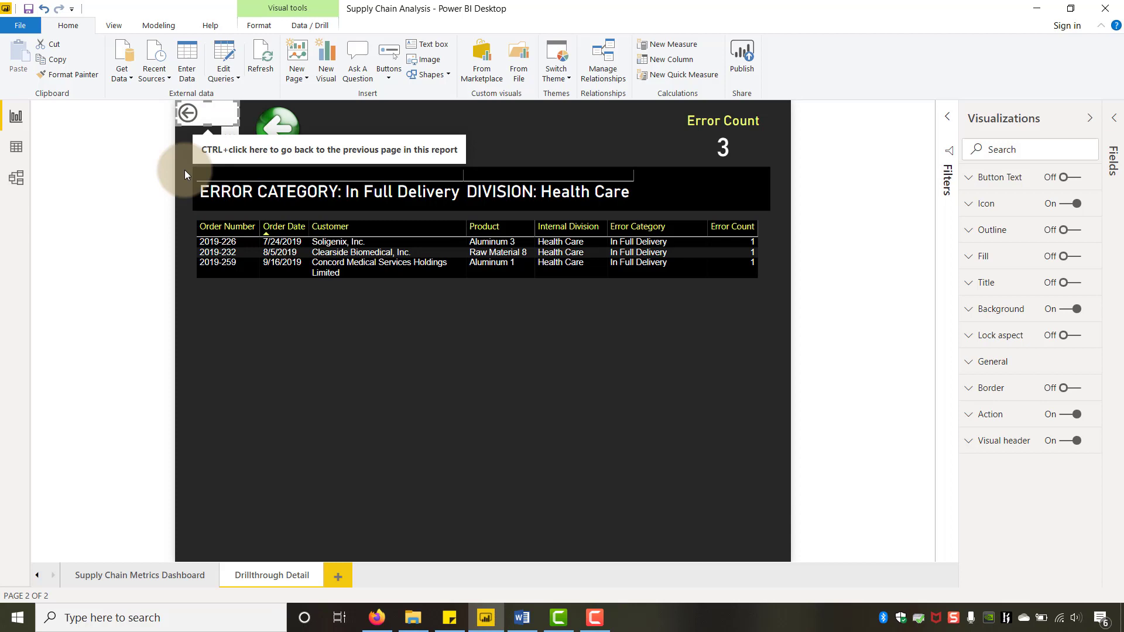
pyautogui.click(229, 136)
pyautogui.click(240, 157)
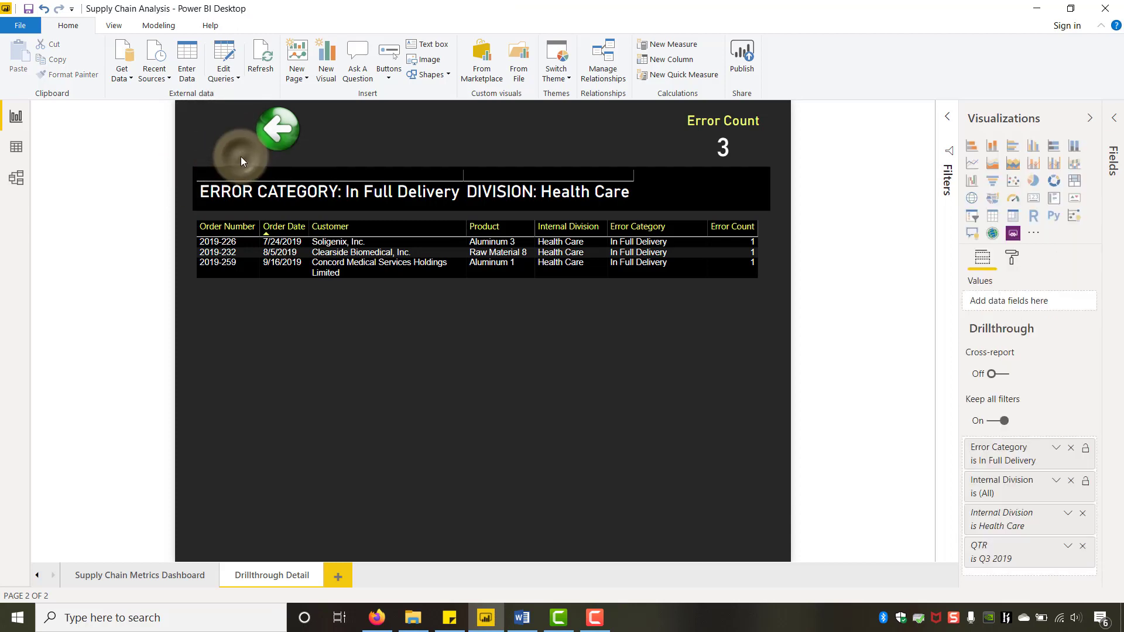
pyautogui.moveTo(277, 130); pyautogui.dragTo(180, 121)
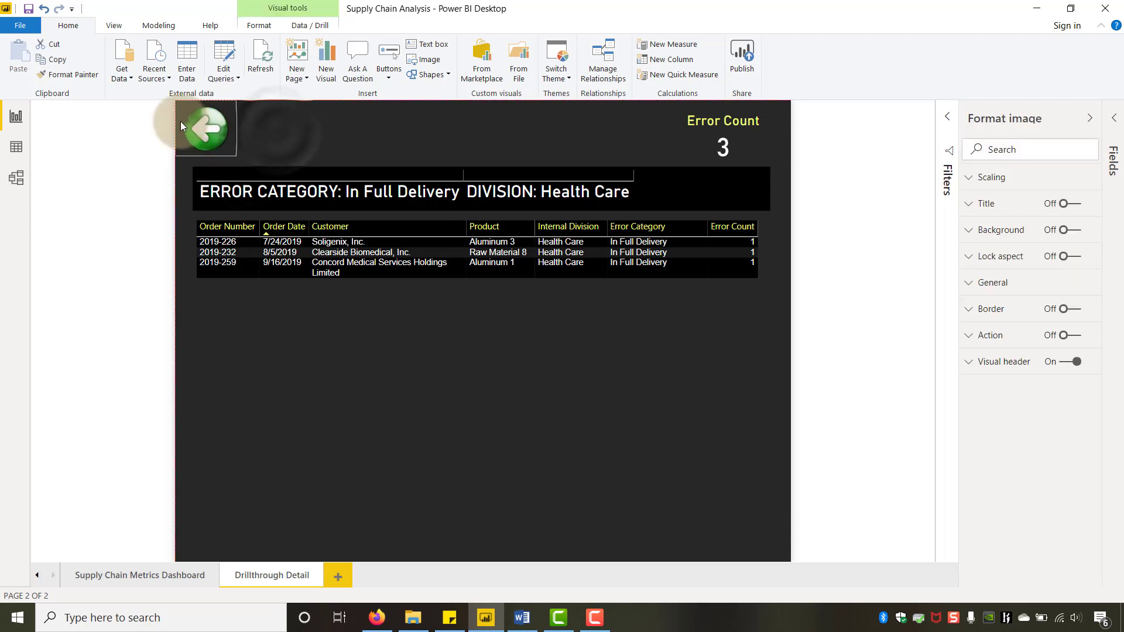
pyautogui.click(257, 125)
# Turn on the green arrow image's action with type Back and use it to return to the dashboard
pyautogui.click(230, 146)
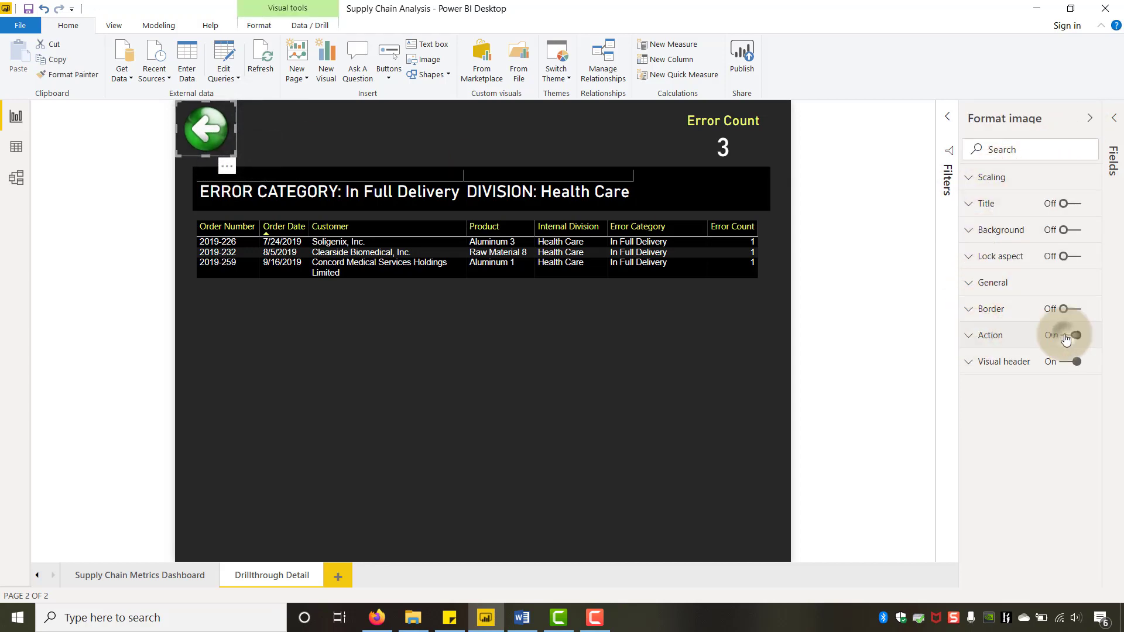
pyautogui.click(978, 334)
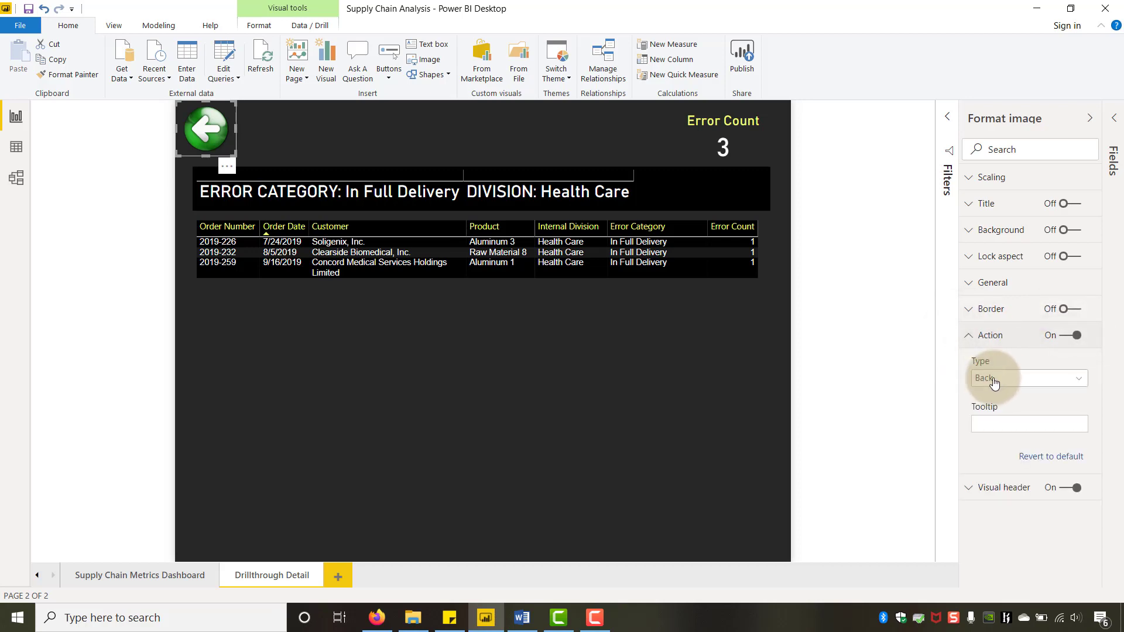
pyautogui.click(856, 366)
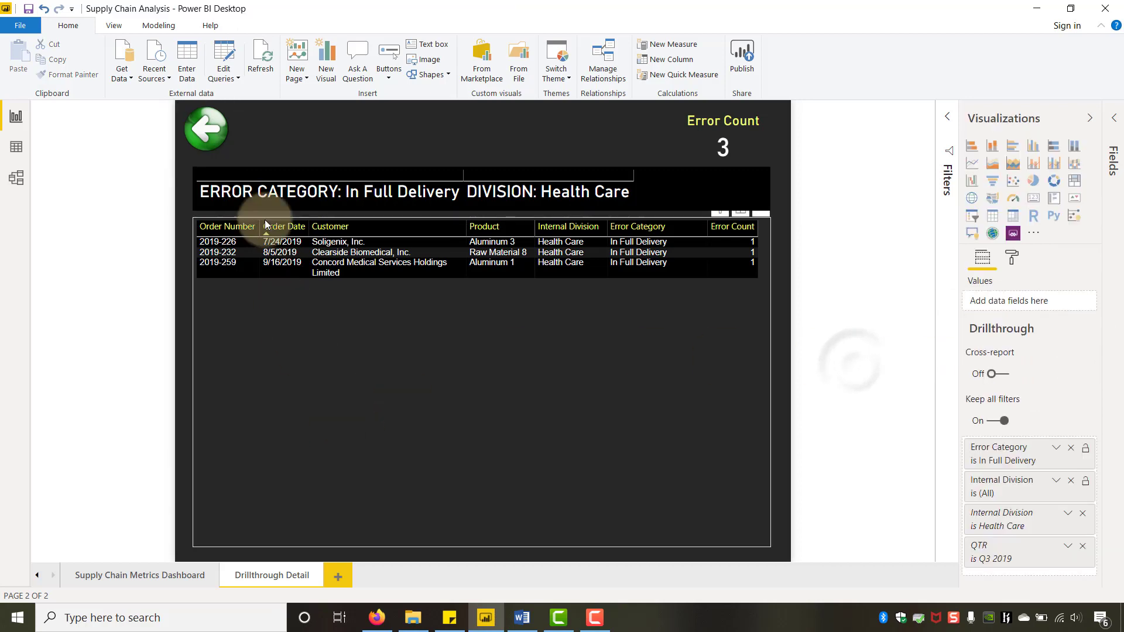
pyautogui.keyDown('ctrl'); pyautogui.click(207, 140); pyautogui.keyUp('ctrl')
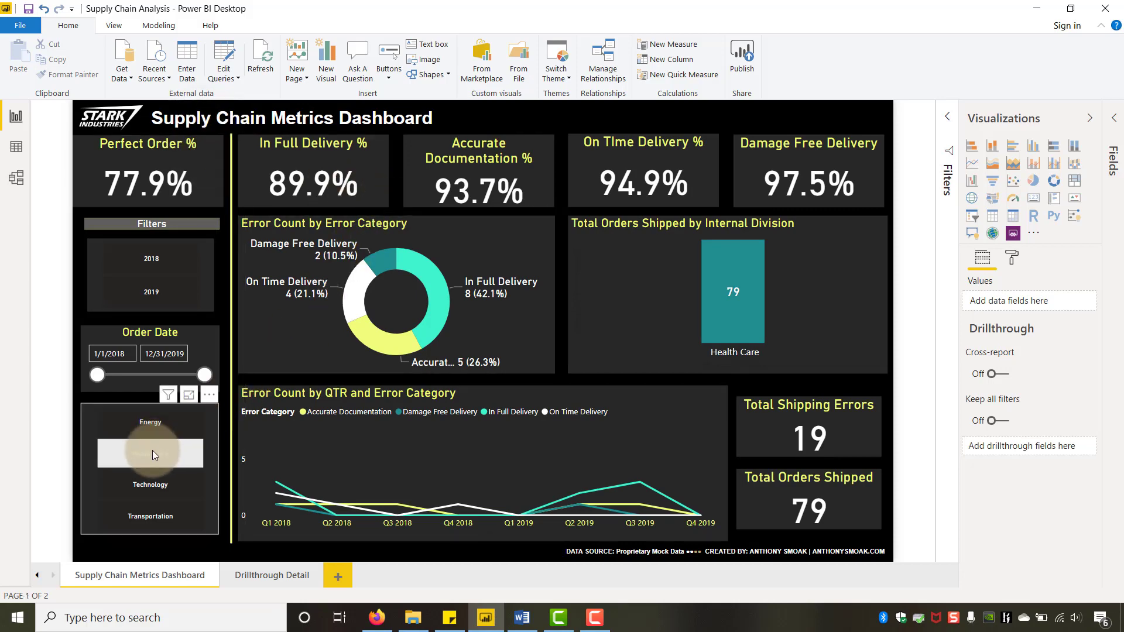
# Clear the Health Care filter on the dashboard and collapse the ribbon and the Visualizations pane
pyautogui.click(153, 430)
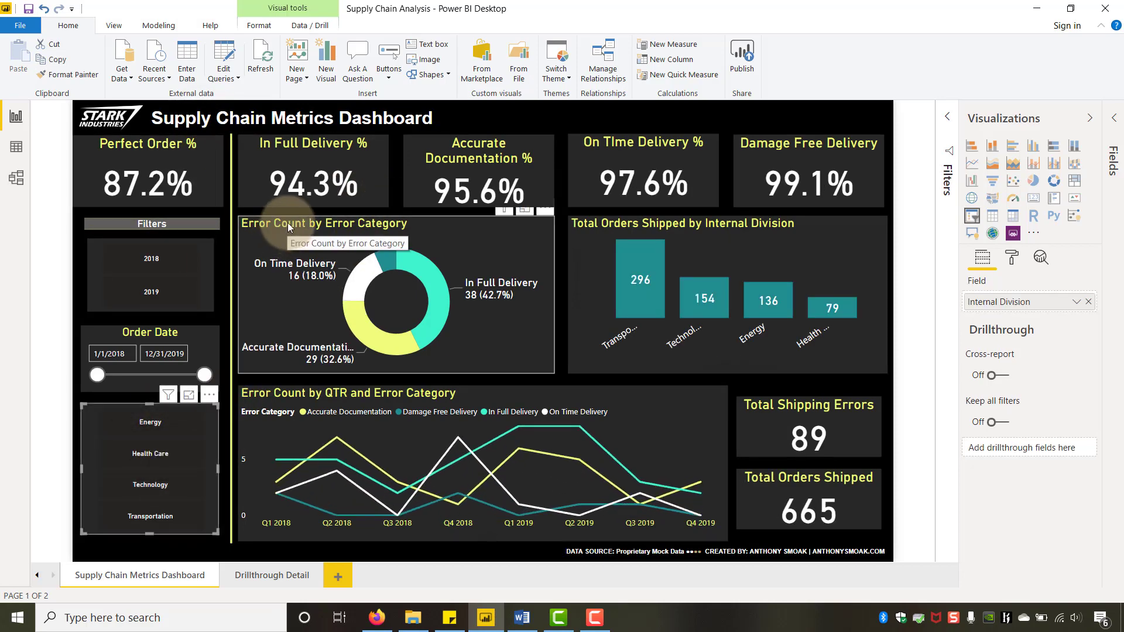
pyautogui.click(1101, 27)
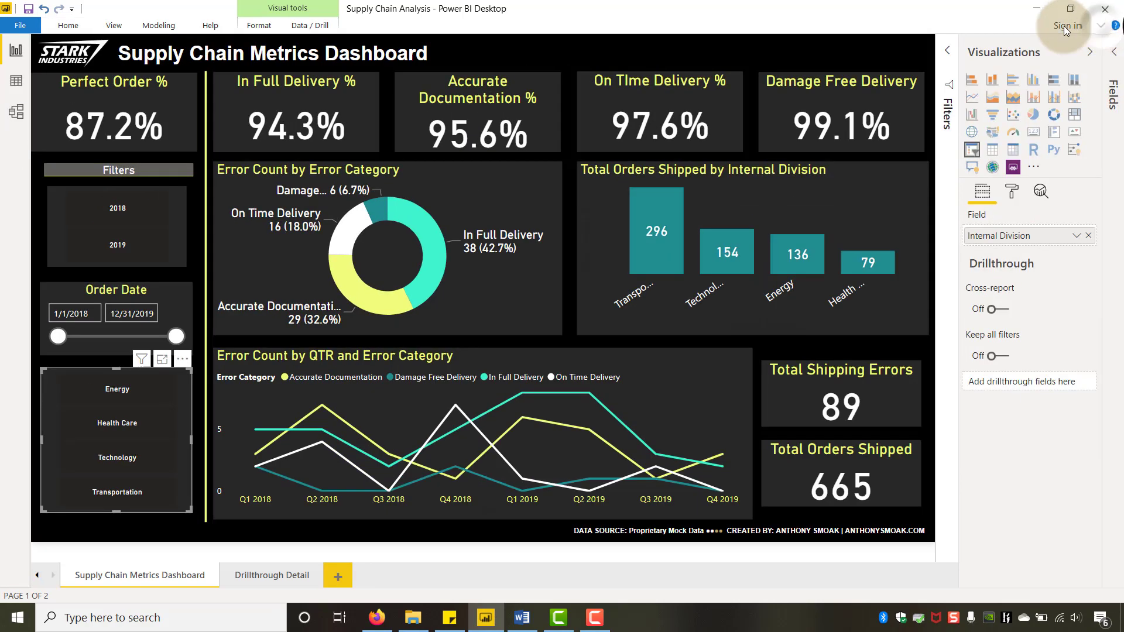
pyautogui.click(1089, 51)
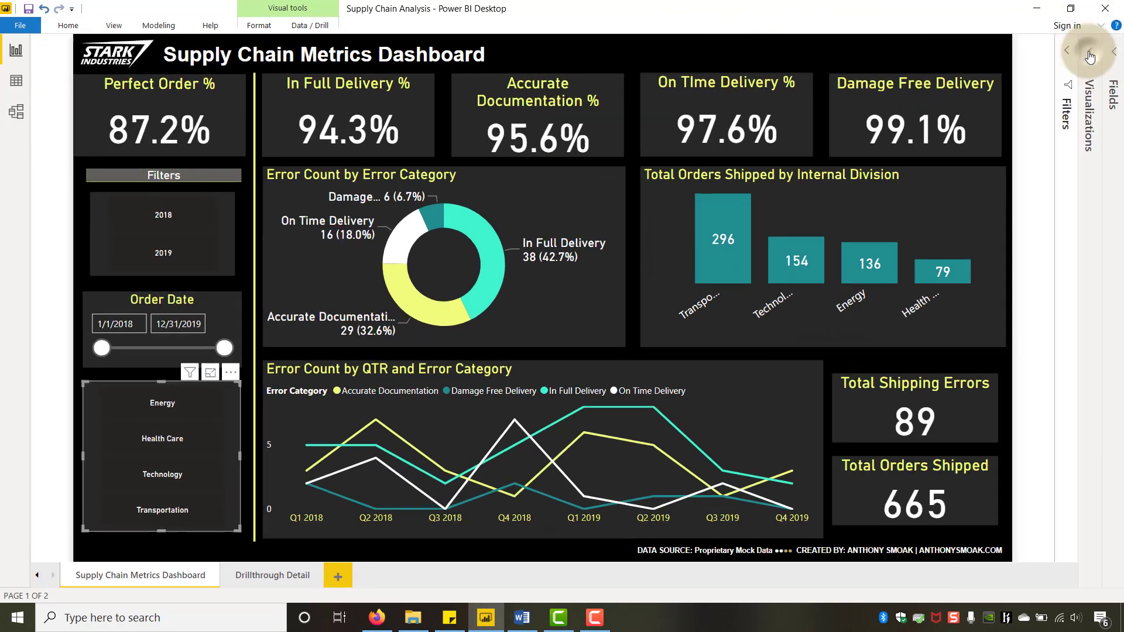
# Remove the error category, Internal Division and QTR drillthrough filters from the Drillthrough Detail page
pyautogui.click(521, 617)
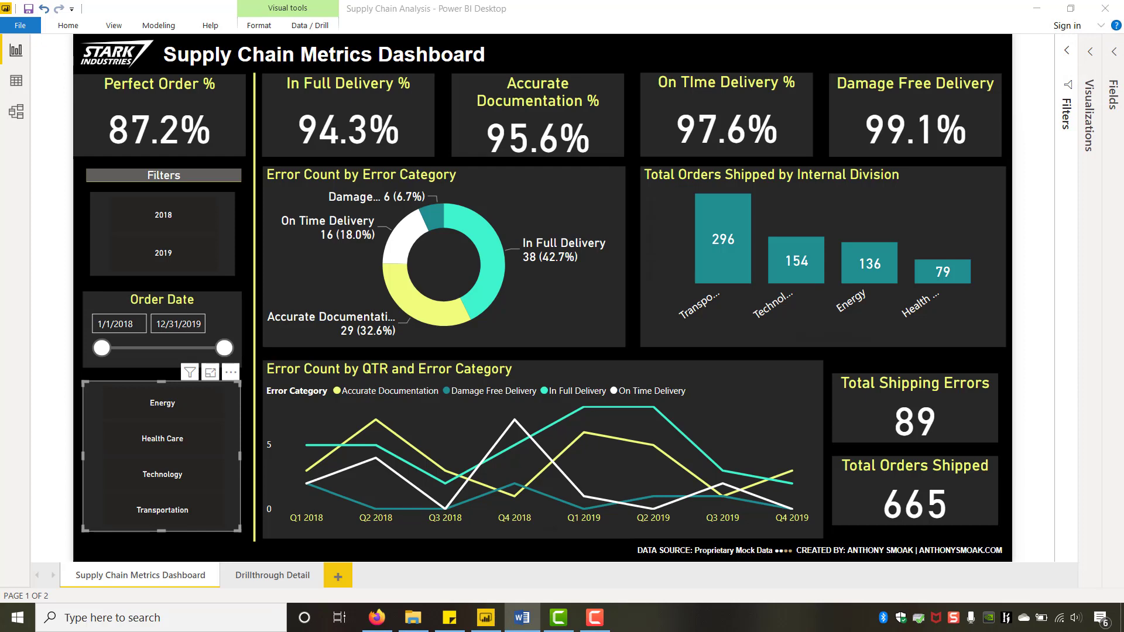
pyautogui.click(240, 574)
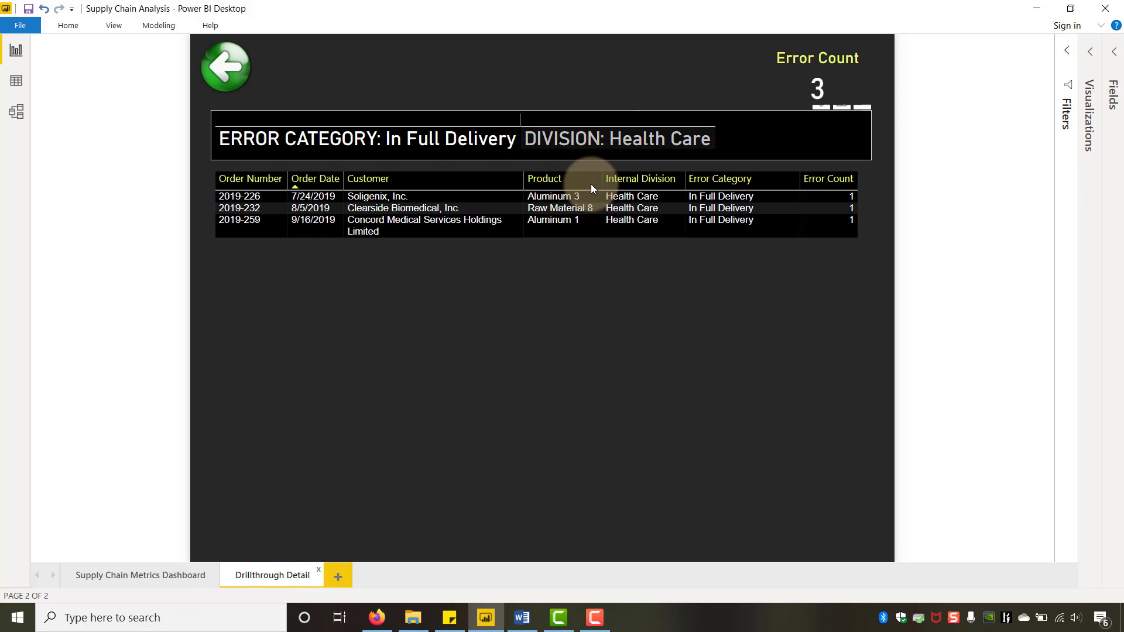
pyautogui.click(1089, 51)
pyautogui.click(1070, 382)
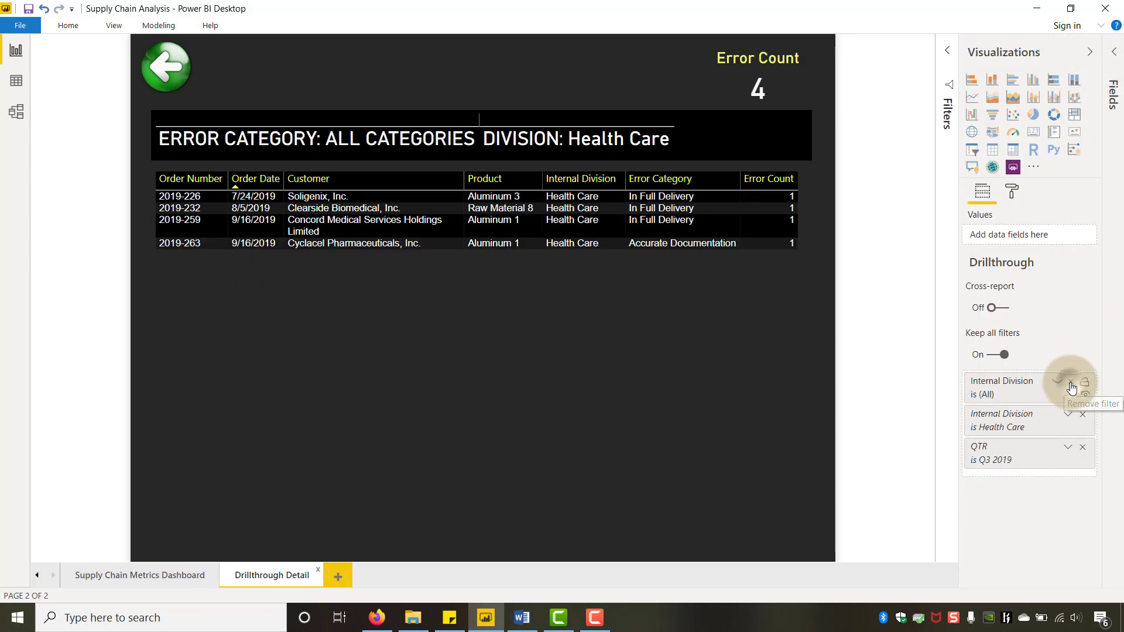
pyautogui.click(1071, 382)
pyautogui.click(1083, 383)
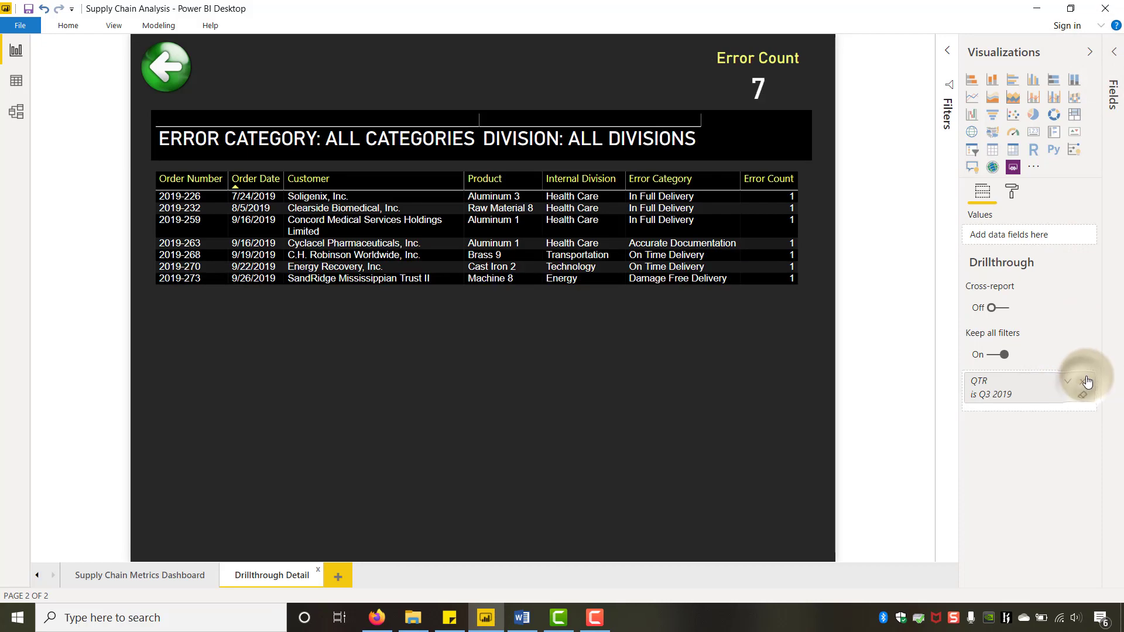
pyautogui.click(1082, 383)
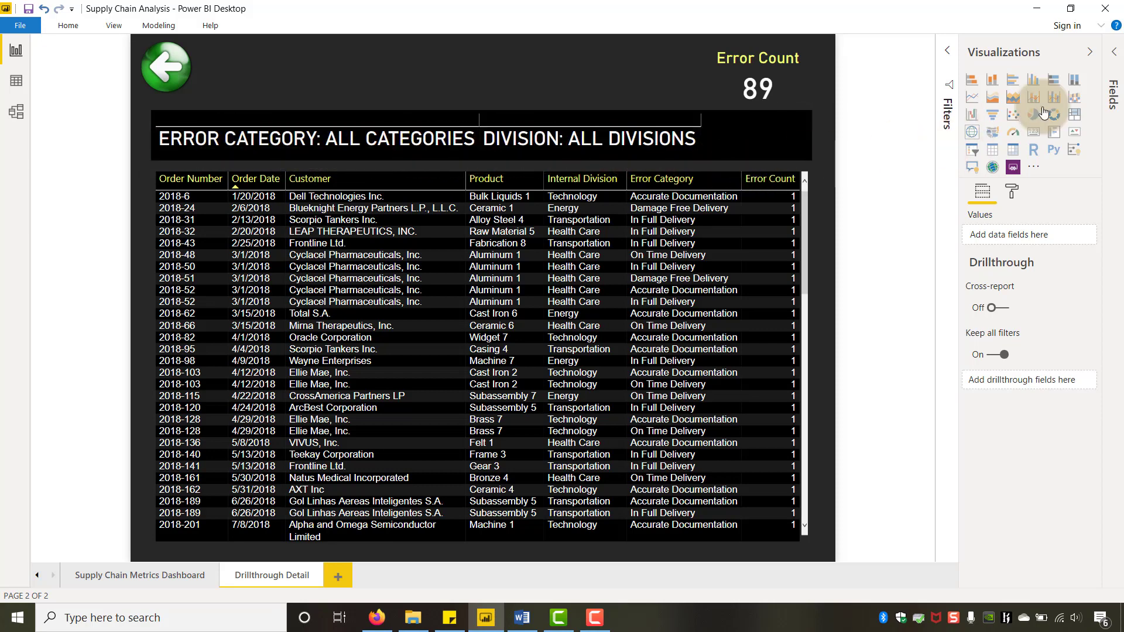
# Show the DAX formula of the Selected Error Category measure in the Calcs table and highlight its Error Category column reference
pyautogui.click(1113, 76)
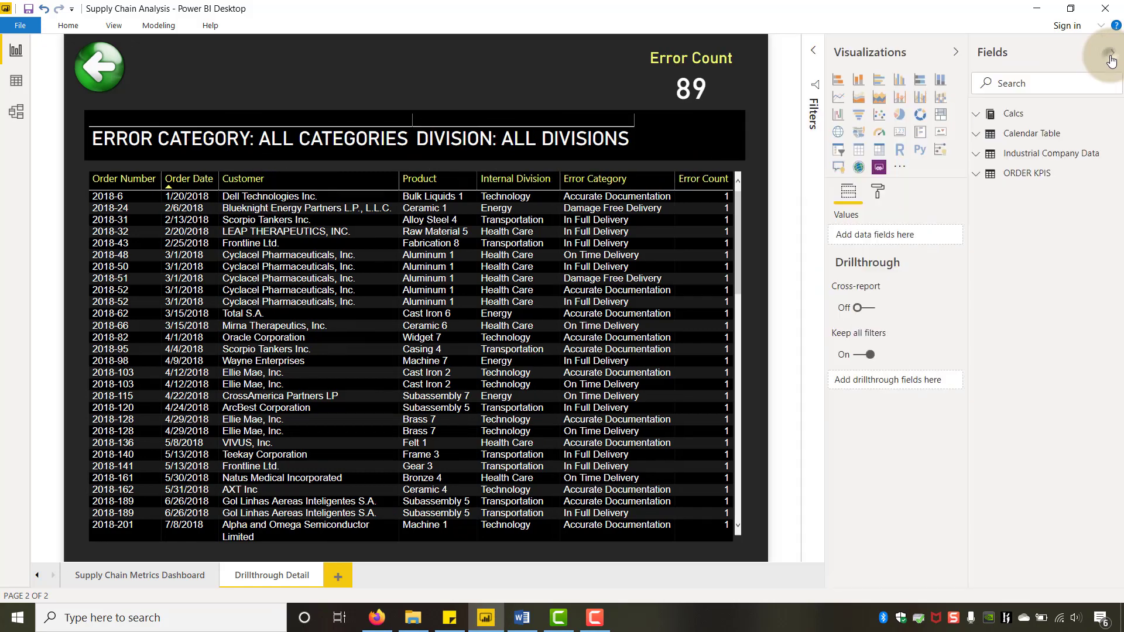
pyautogui.click(978, 115)
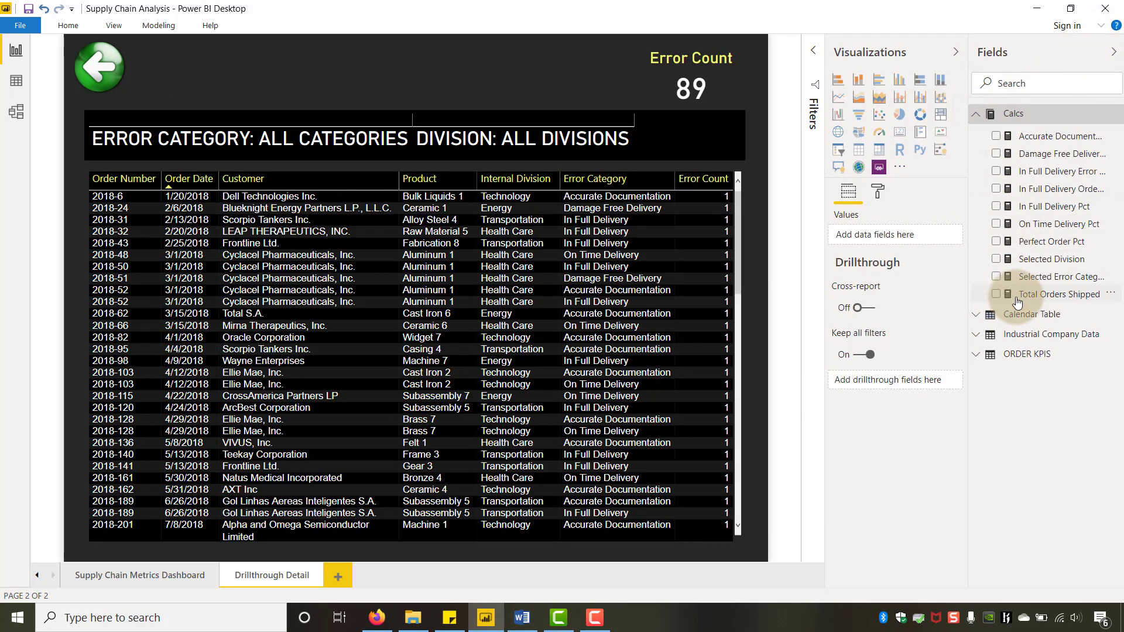
pyautogui.moveTo(967, 238); pyautogui.dragTo(901, 241)
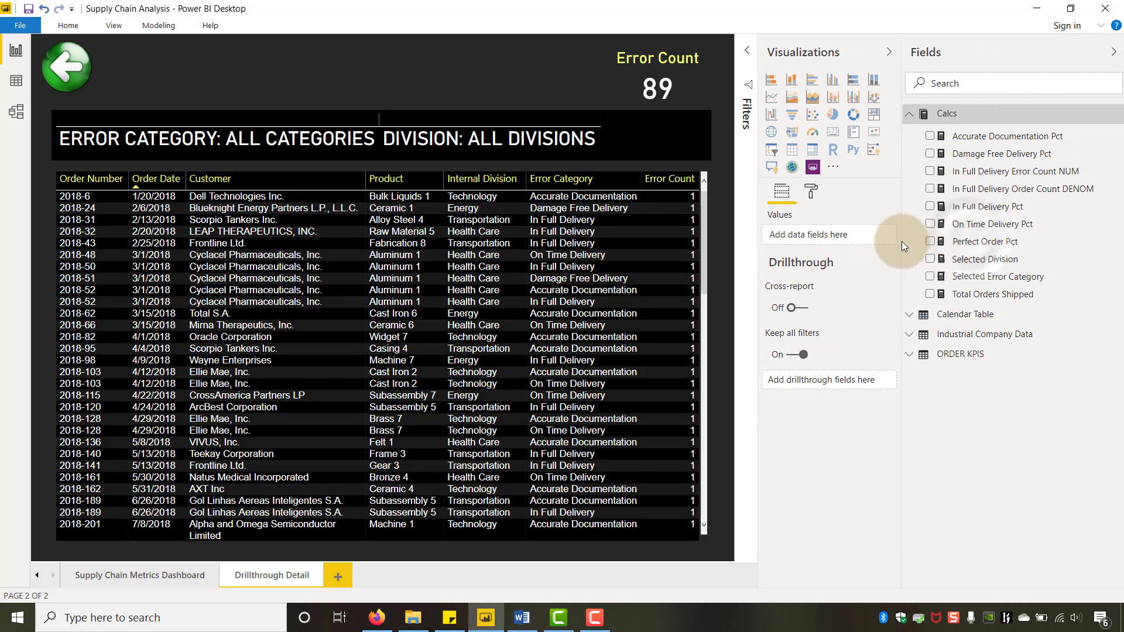
pyautogui.click(979, 280)
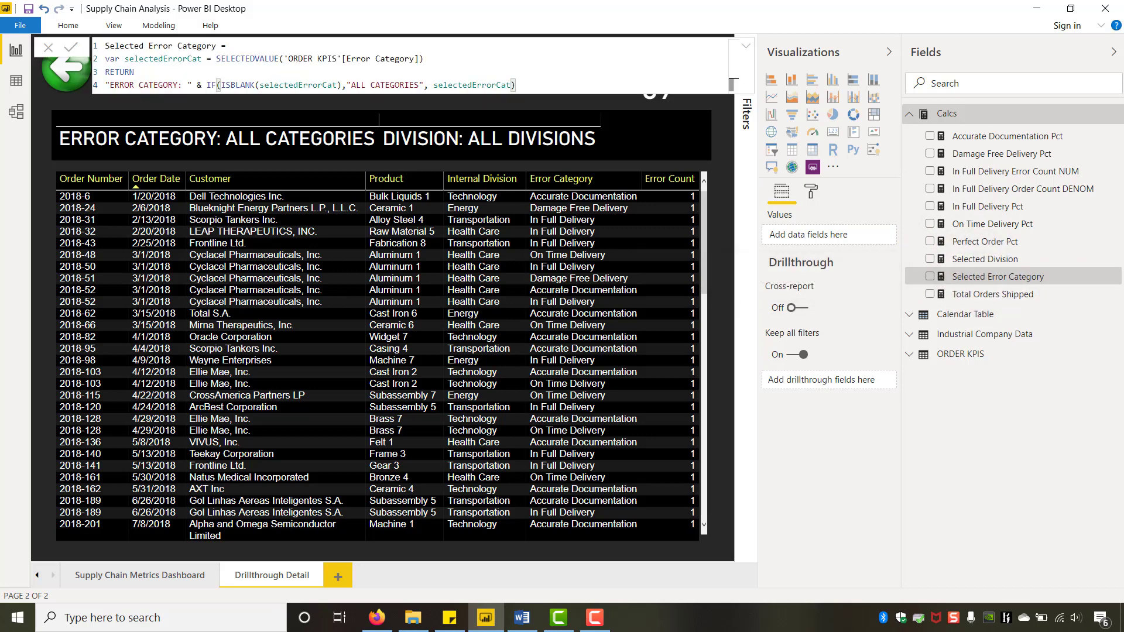
pyautogui.press('F10')
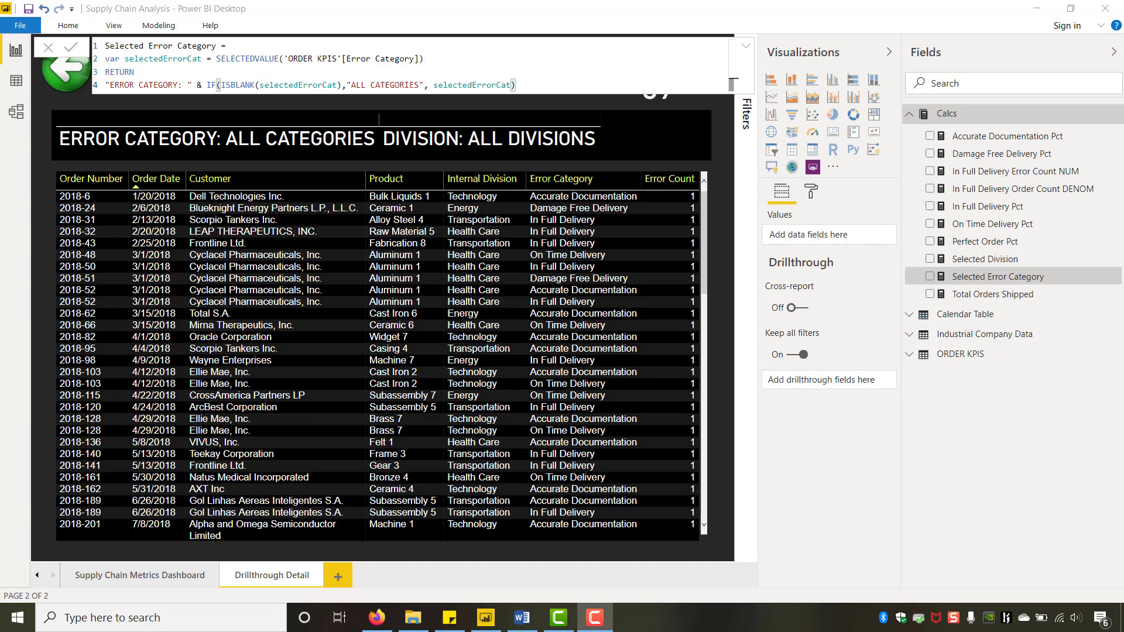
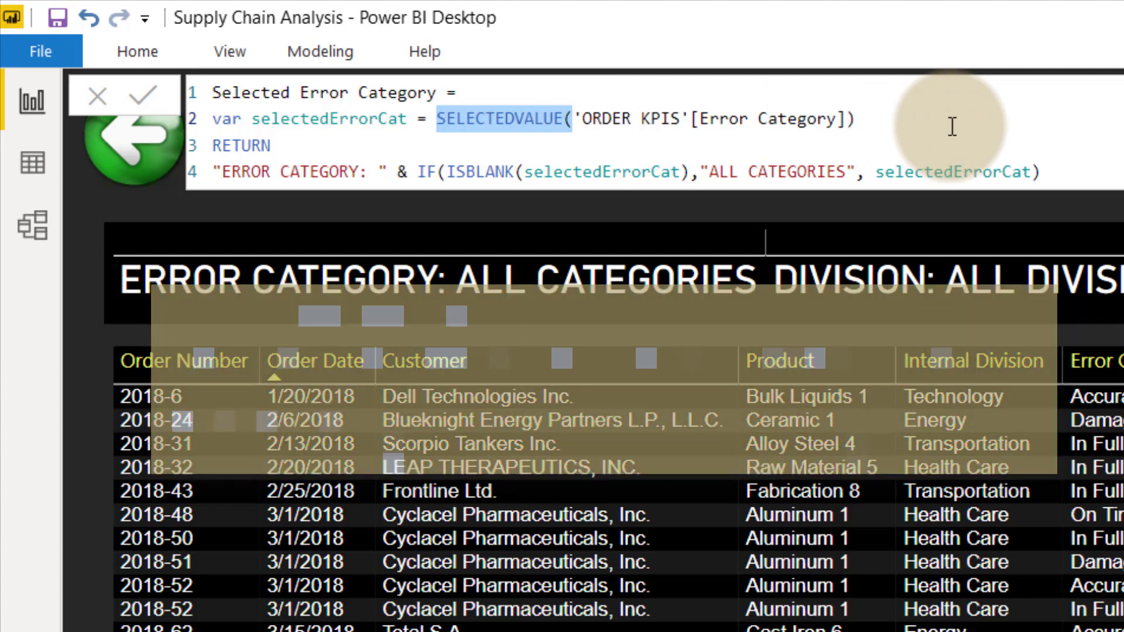
pyautogui.moveTo(691, 118); pyautogui.dragTo(848, 117)
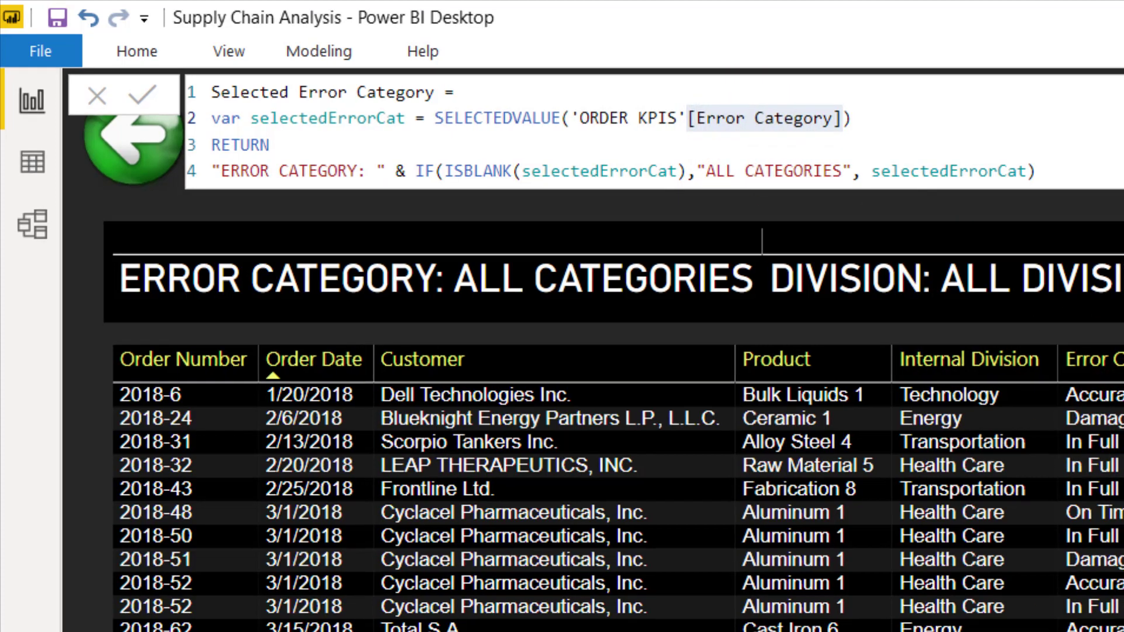
# Check whether the In Full Delivery slice of the dashboard's donut chart offers drillthrough, then dismiss its options
pyautogui.click(144, 573)
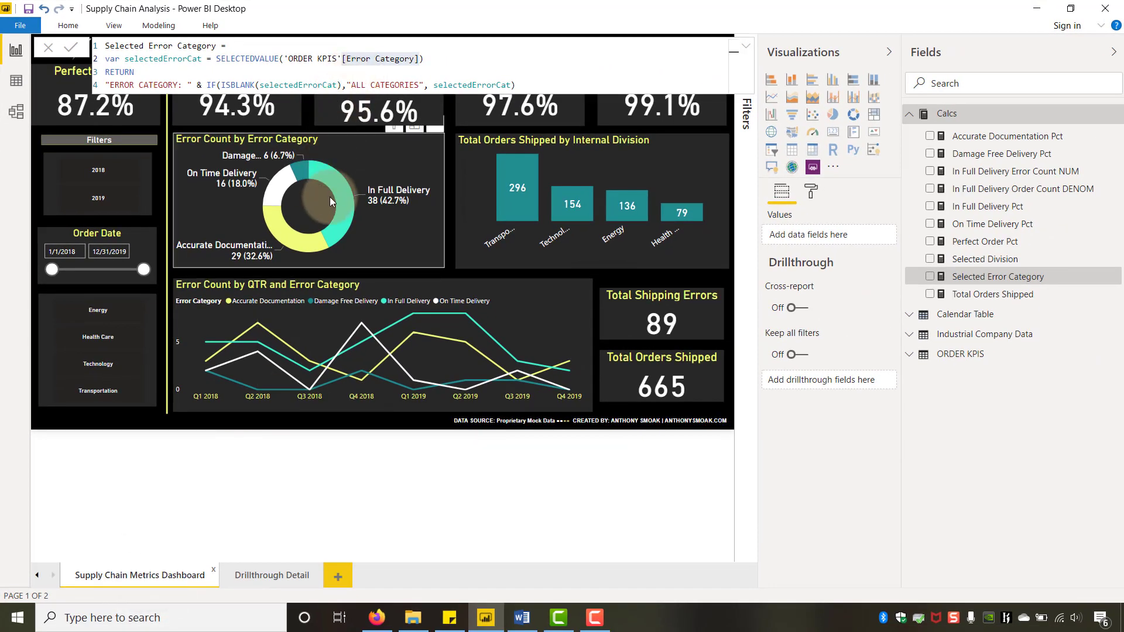
pyautogui.moveTo(343, 213)
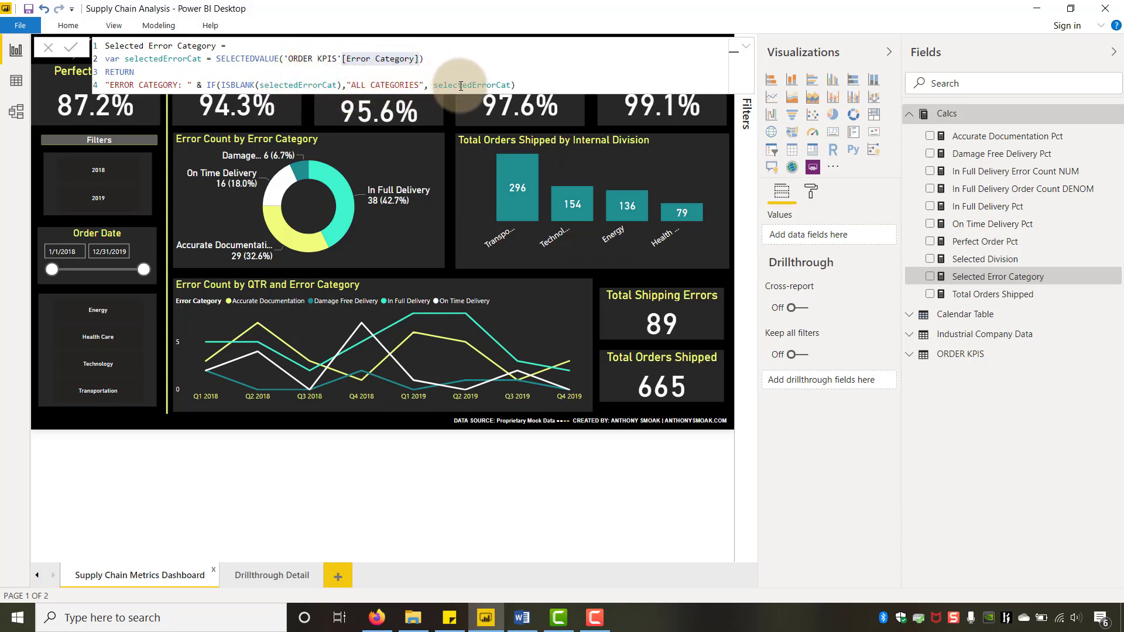
pyautogui.rightClick(343, 209)
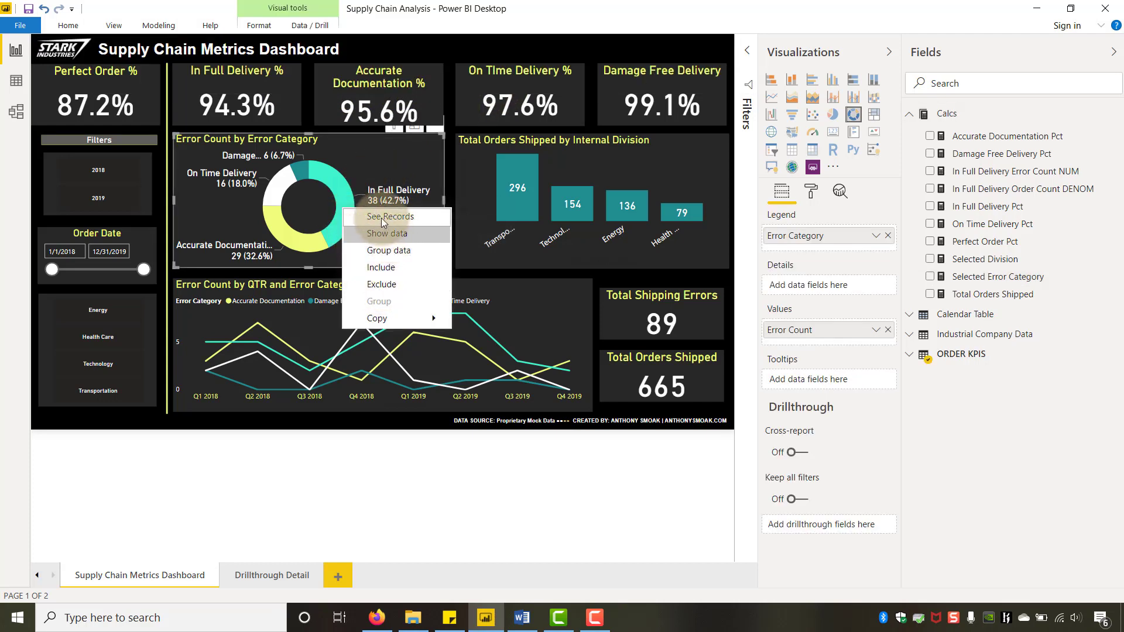
pyautogui.click(358, 156)
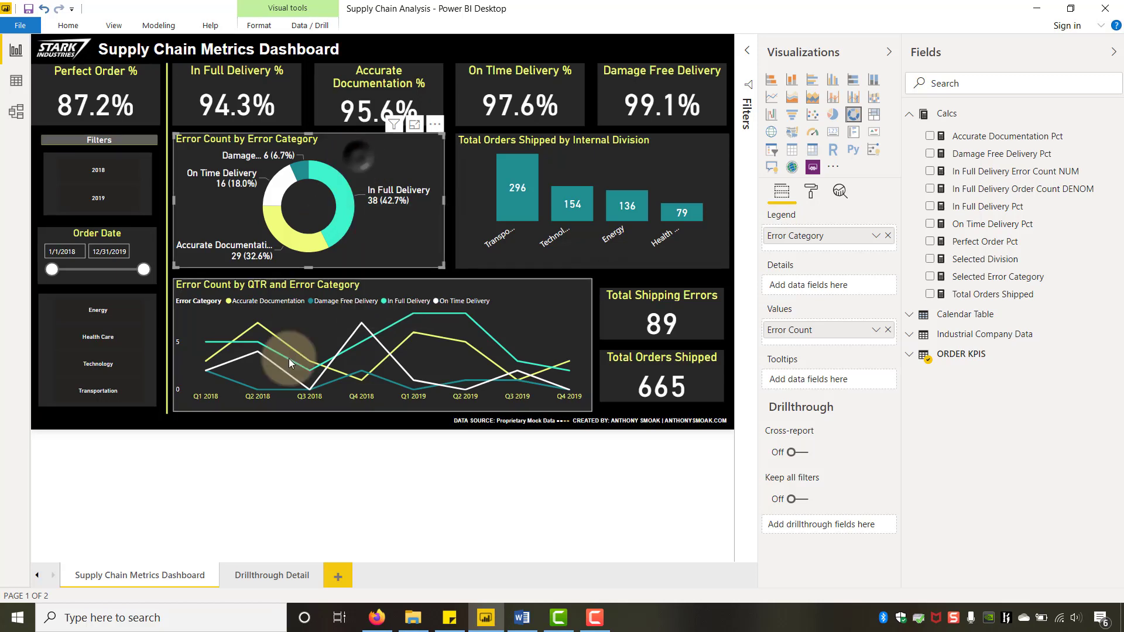
# Add Internal Division from Industrial Company Data and Error Category from ORDER KPIS as drillthrough fields on the Drillthrough Detail page
pyautogui.click(259, 568)
pyautogui.click(419, 545)
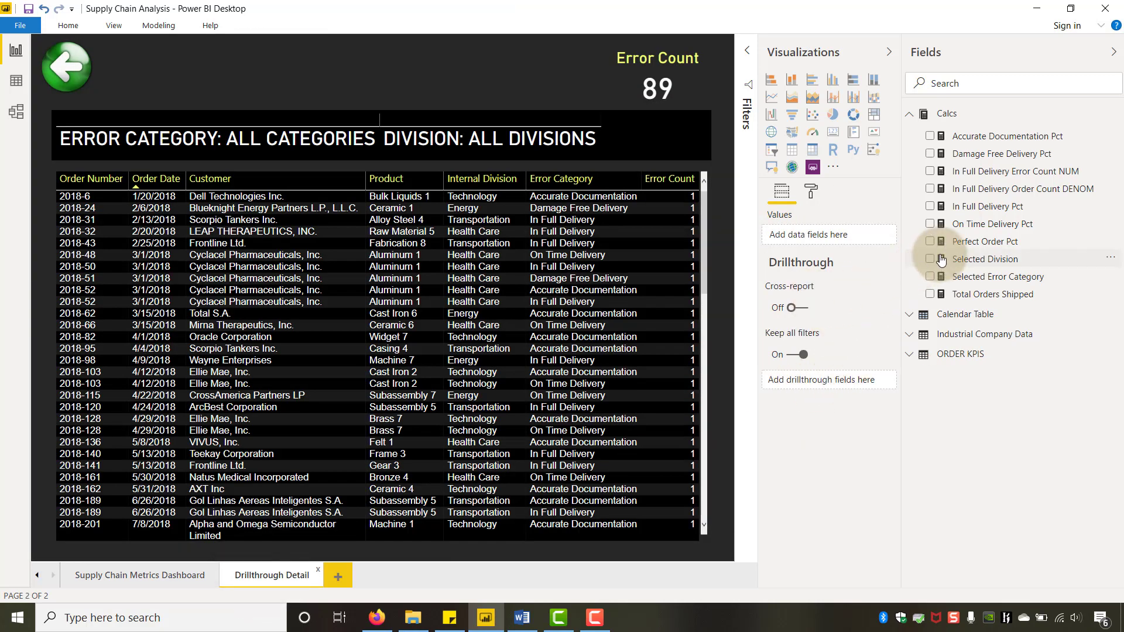
pyautogui.click(910, 338)
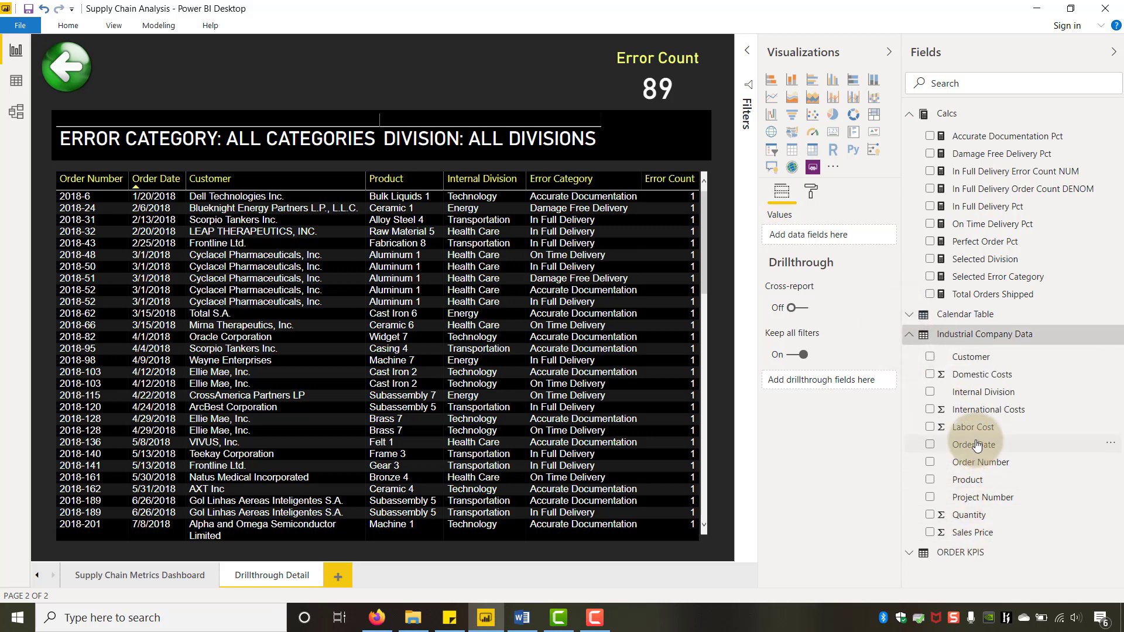
pyautogui.moveTo(976, 397)
pyautogui.mouseDown()
pyautogui.moveTo(818, 381)
pyautogui.moveTo(827, 382)
pyautogui.mouseUp()
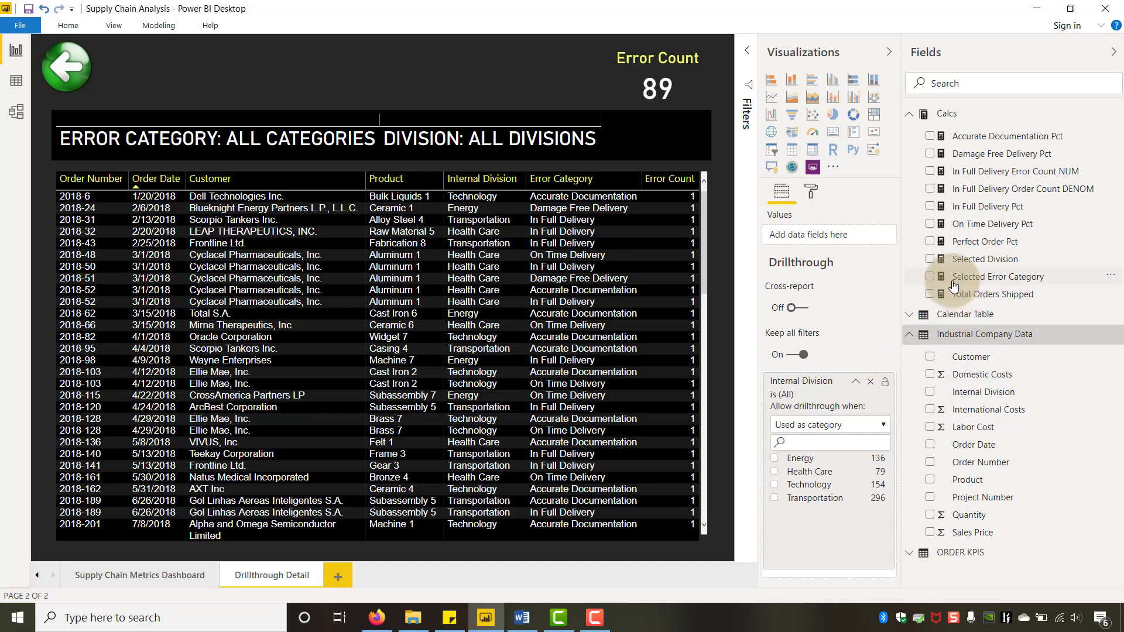
pyautogui.click(908, 554)
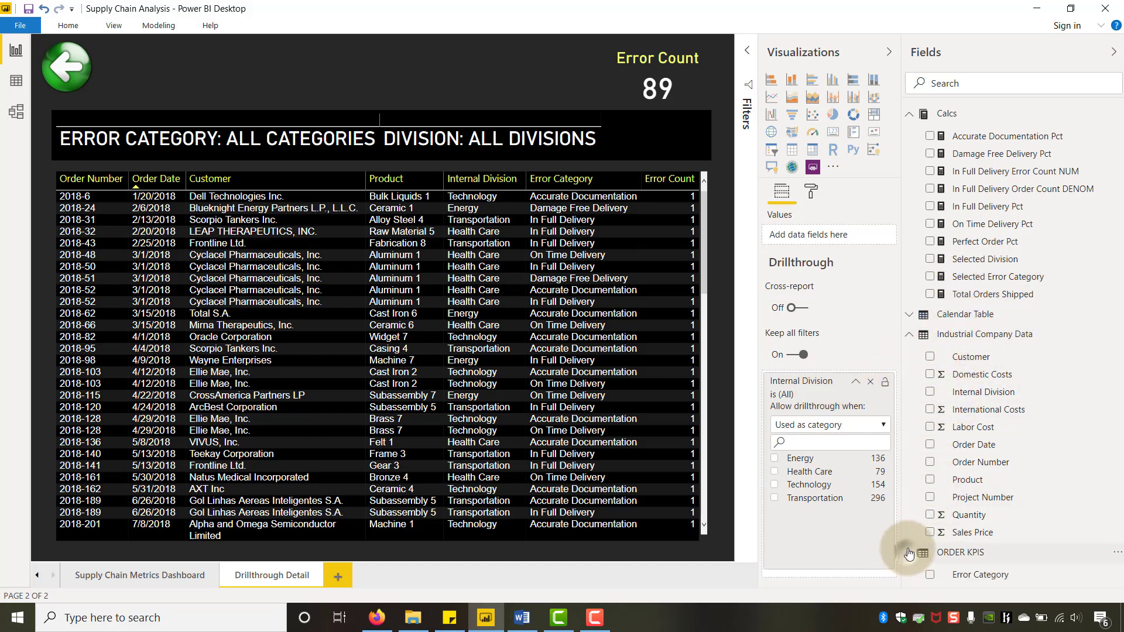
pyautogui.moveTo(969, 543); pyautogui.dragTo(809, 572)
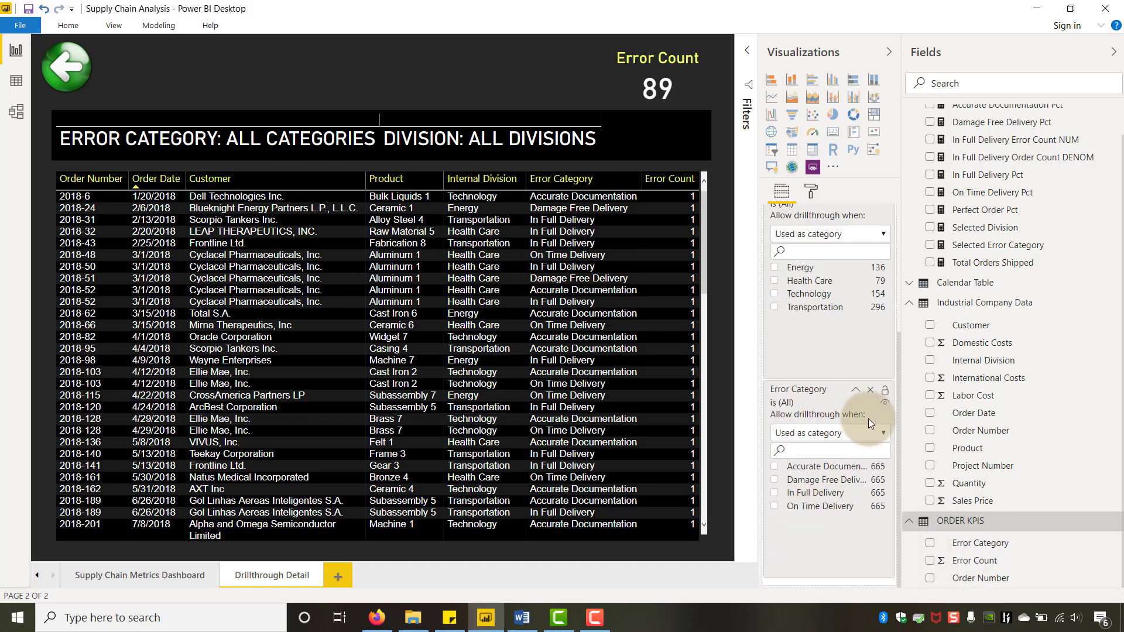
pyautogui.scroll(3, 842, 244)
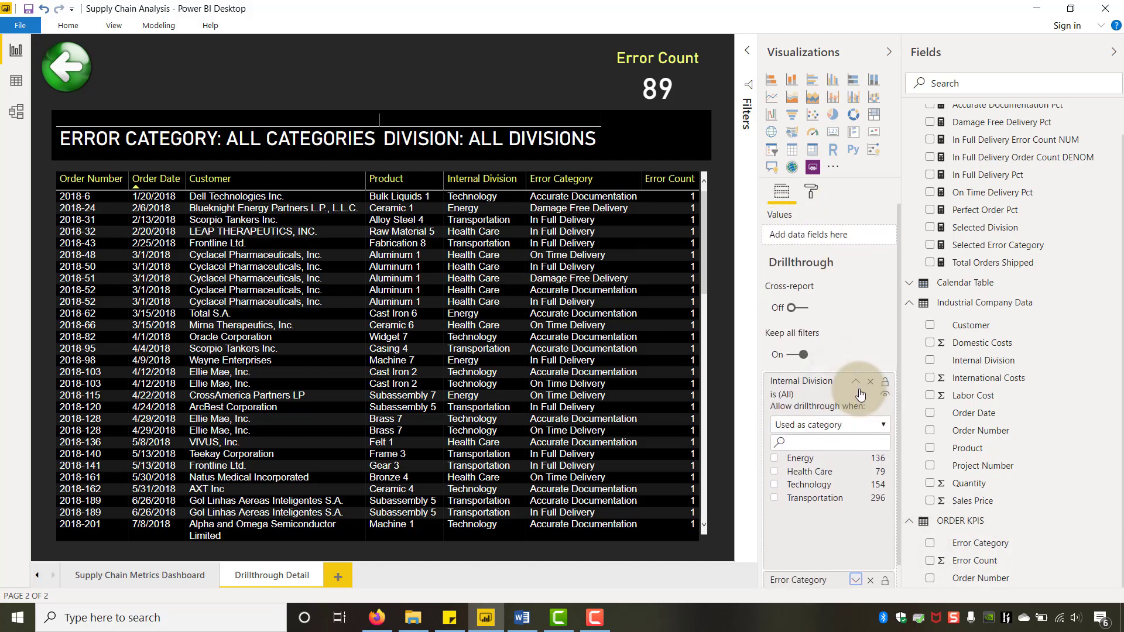
pyautogui.click(856, 384)
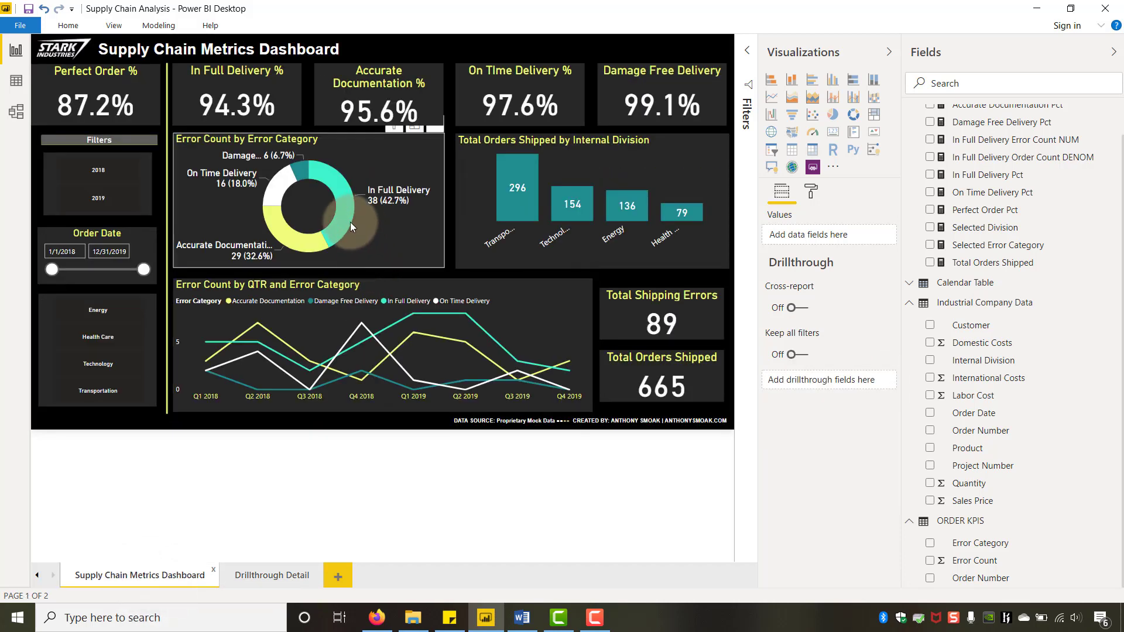
# Drill through from the donut chart's In Full Delivery slice to Drillthrough Detail and show the Selected Division measure's formula
pyautogui.rightClick(350, 222)
pyautogui.moveTo(404, 314)
pyautogui.click(472, 318)
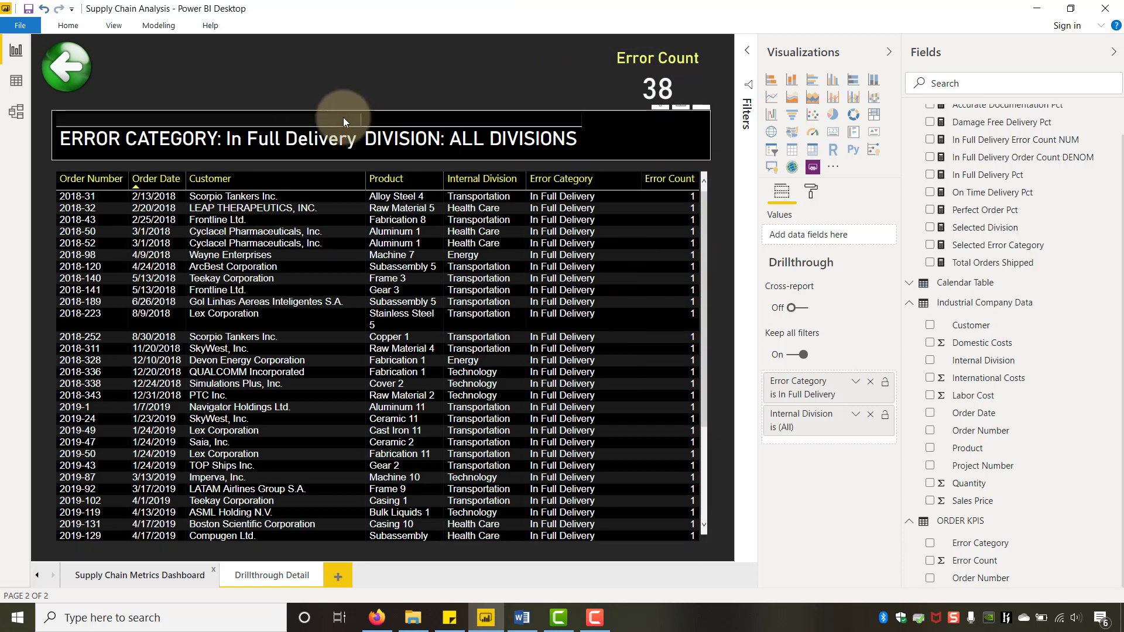
pyautogui.click(979, 230)
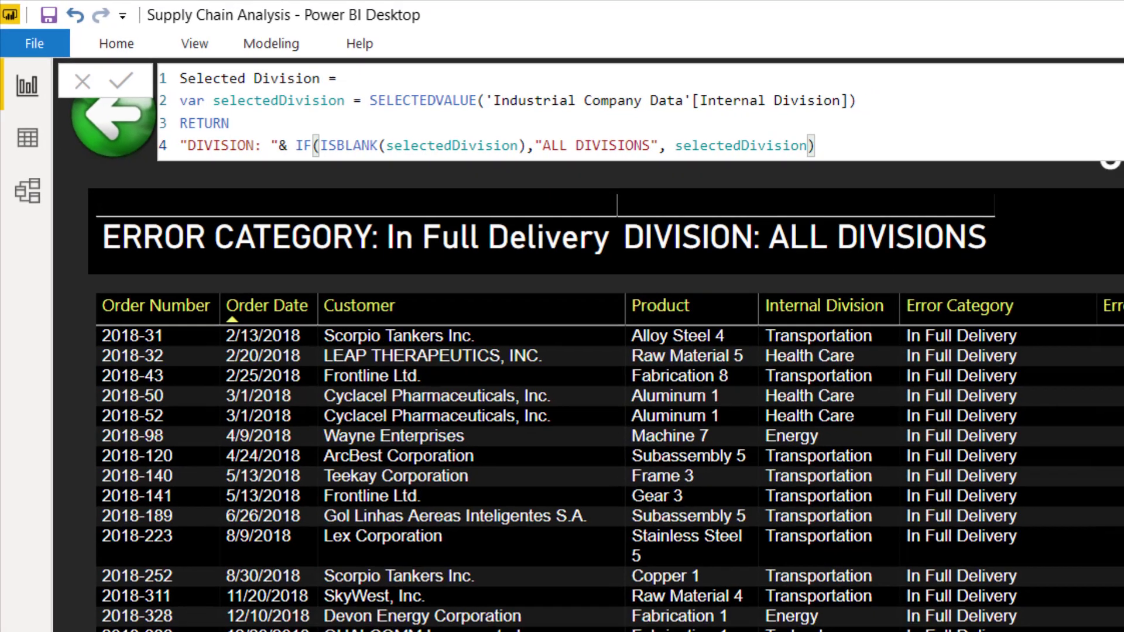
# Return to the dashboard and drill through from the Transportation bar of Total Orders Shipped by Internal Division to Drillthrough Detail
pyautogui.click(140, 574)
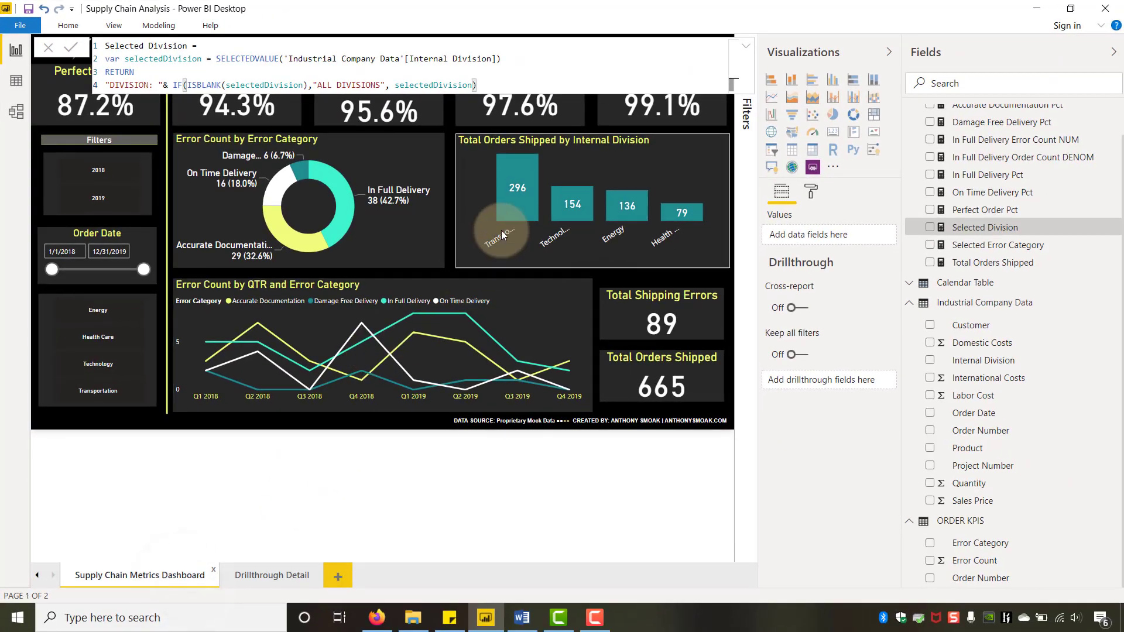
pyautogui.rightClick(515, 190)
pyautogui.moveTo(556, 283)
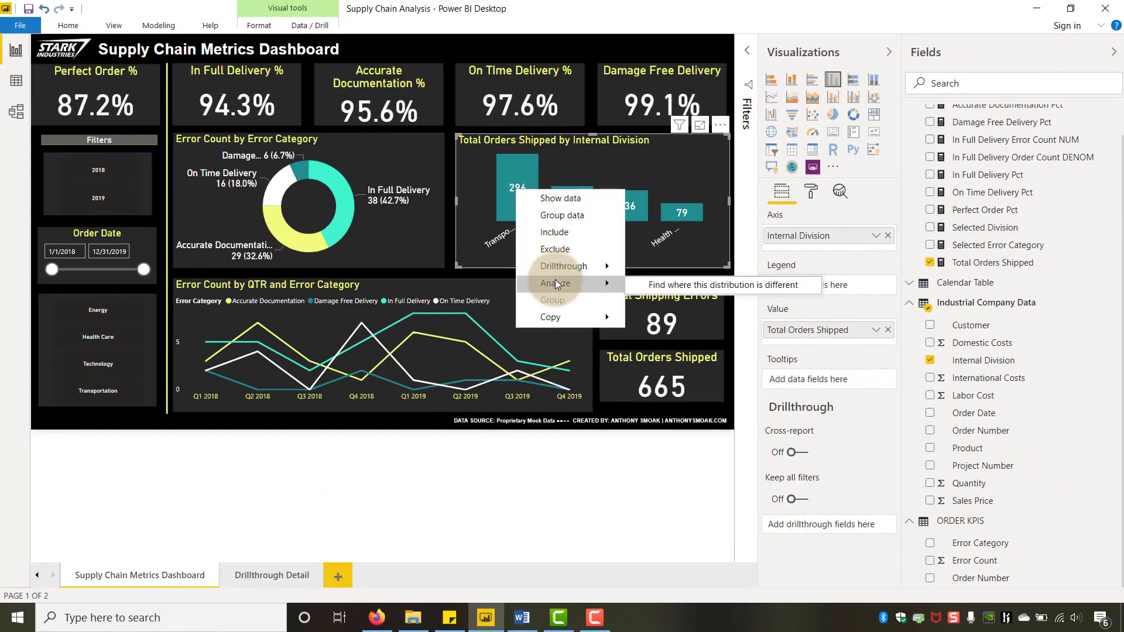
pyautogui.click(638, 264)
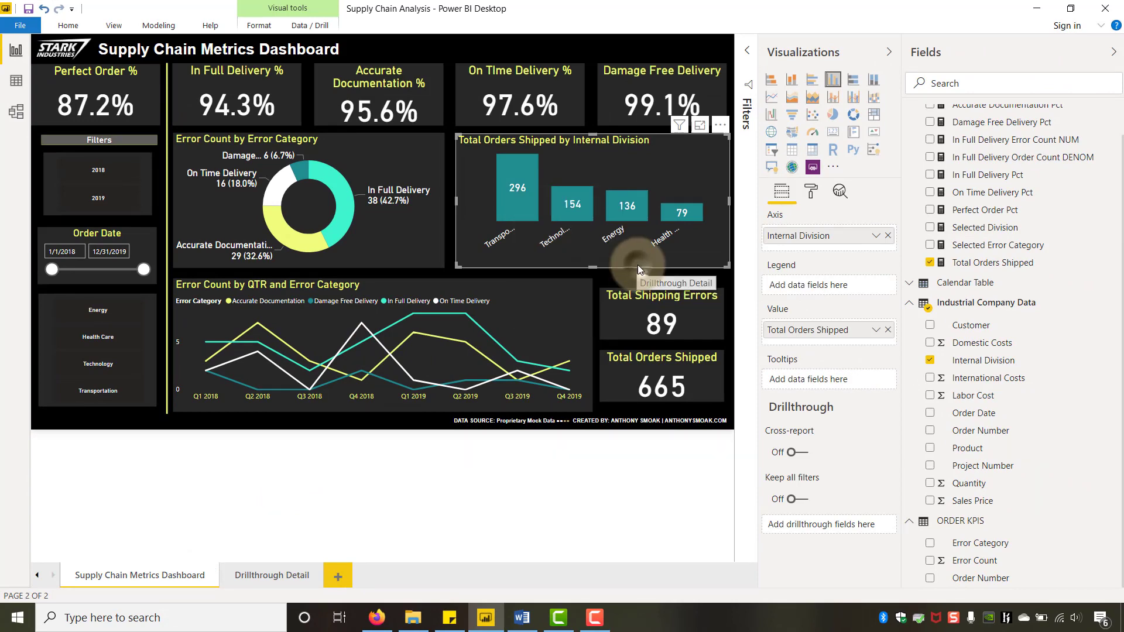
pyautogui.click(479, 131)
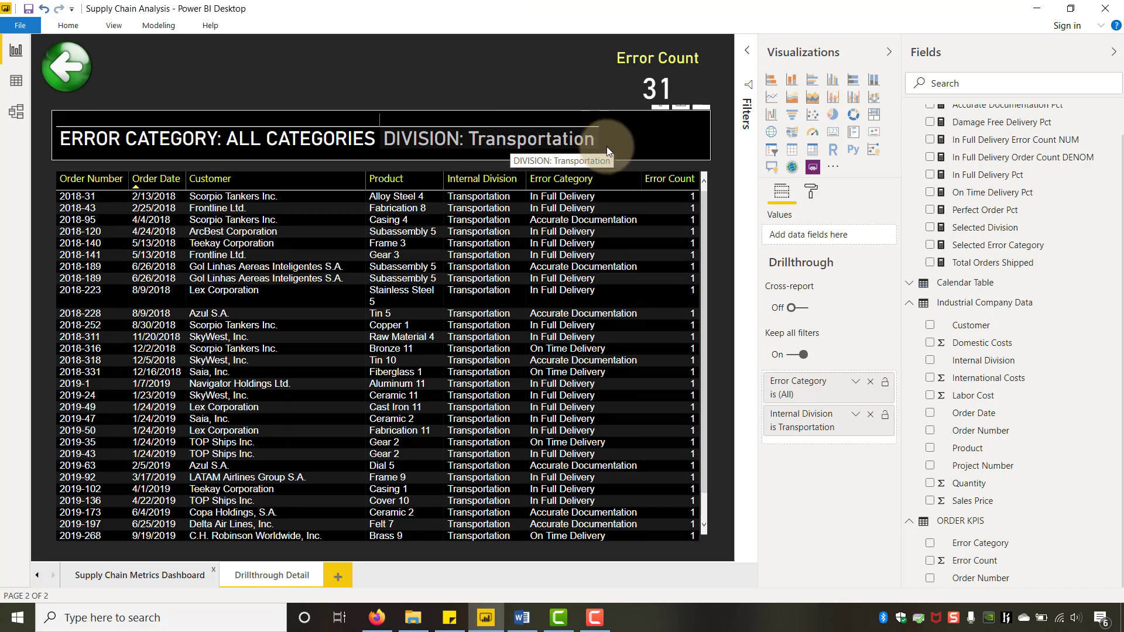
# Examine the Style and Background formatting of the header table on the Drillthrough Detail page
pyautogui.click(662, 146)
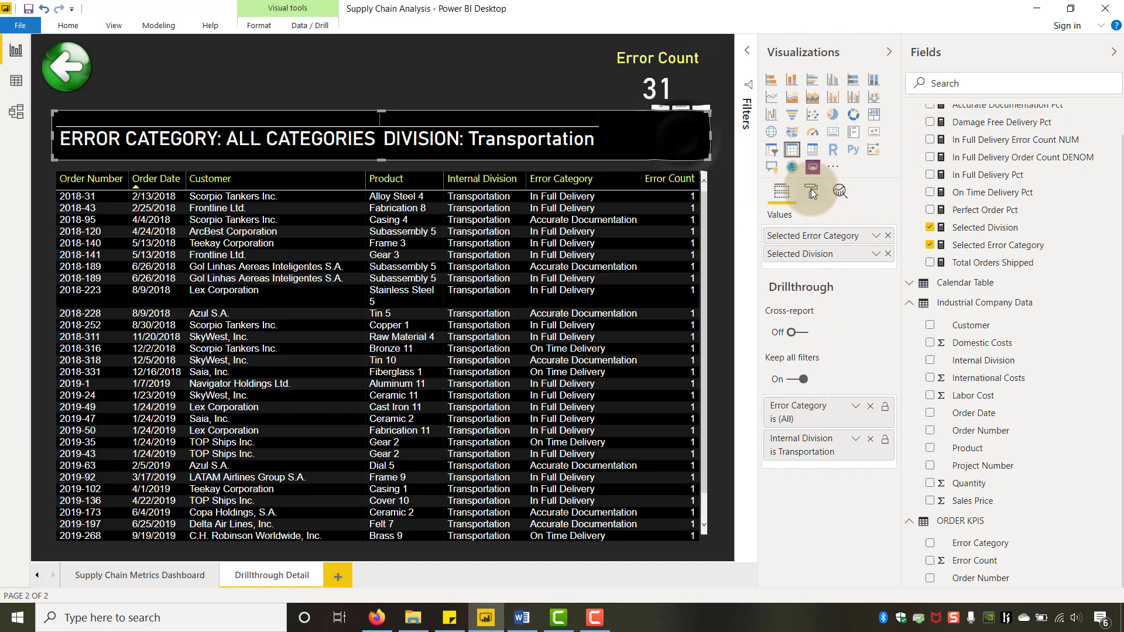
pyautogui.click(810, 190)
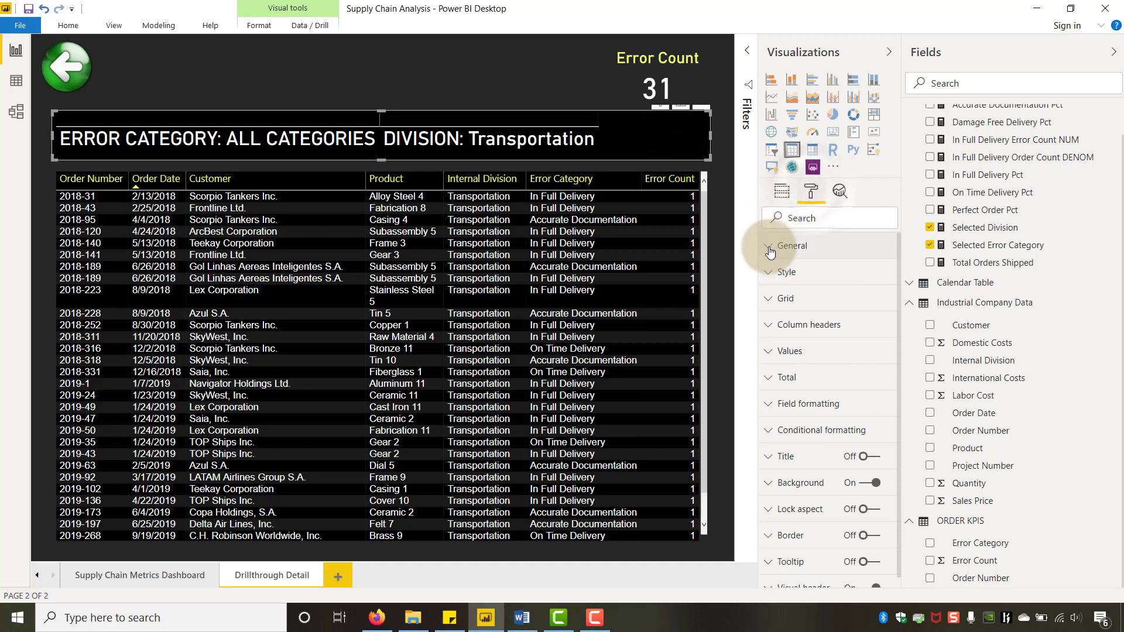
pyautogui.click(768, 281)
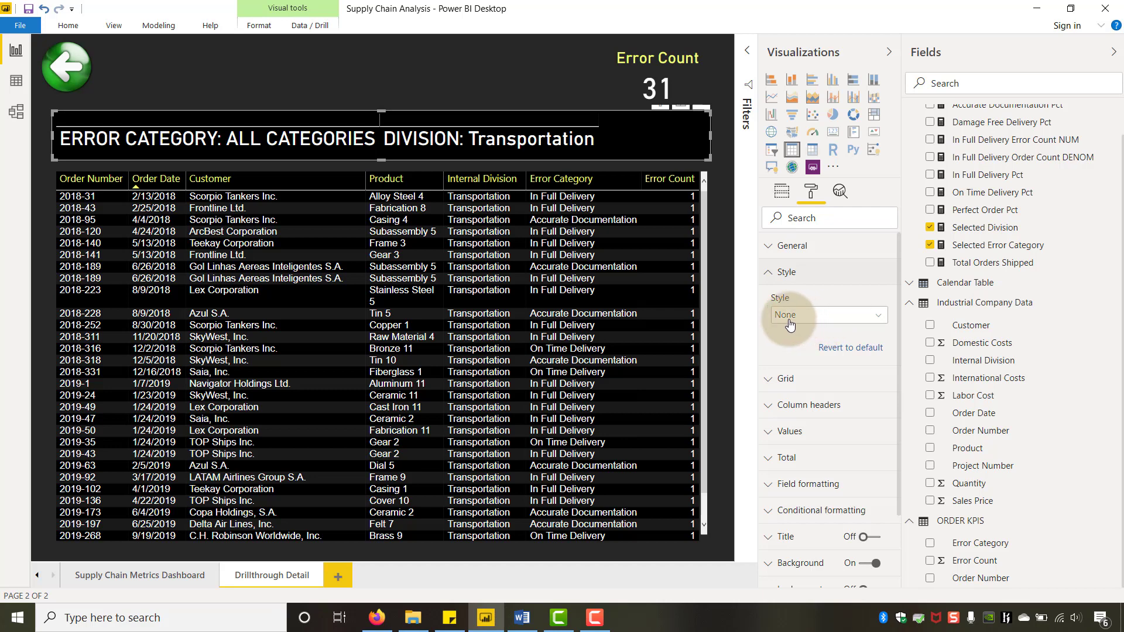
pyautogui.click(768, 275)
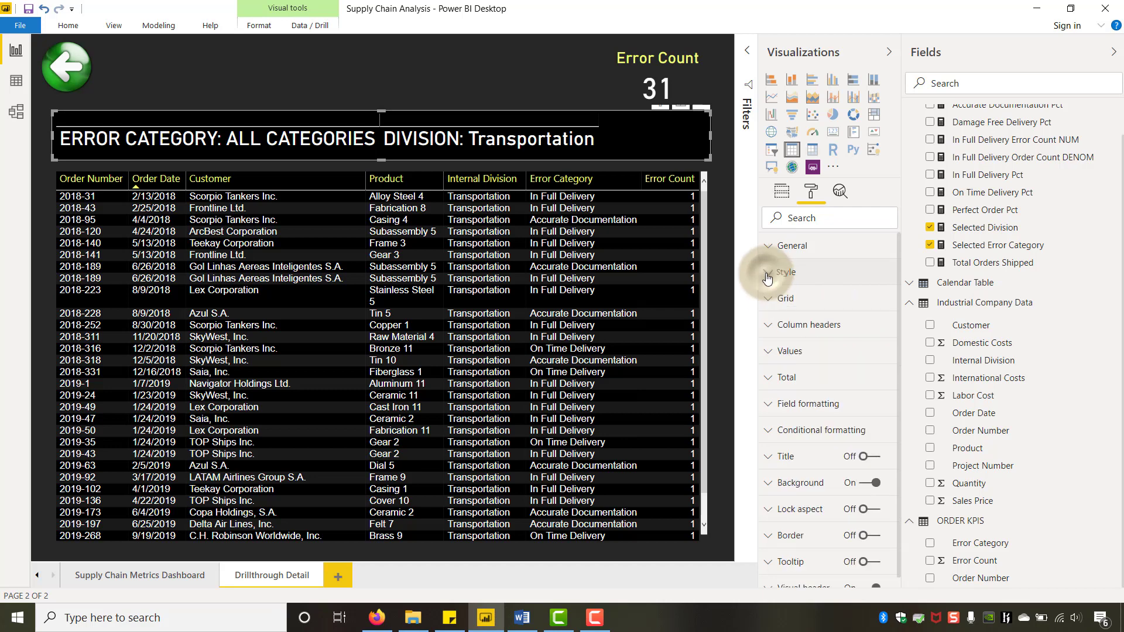
pyautogui.scroll(-1, 768, 283)
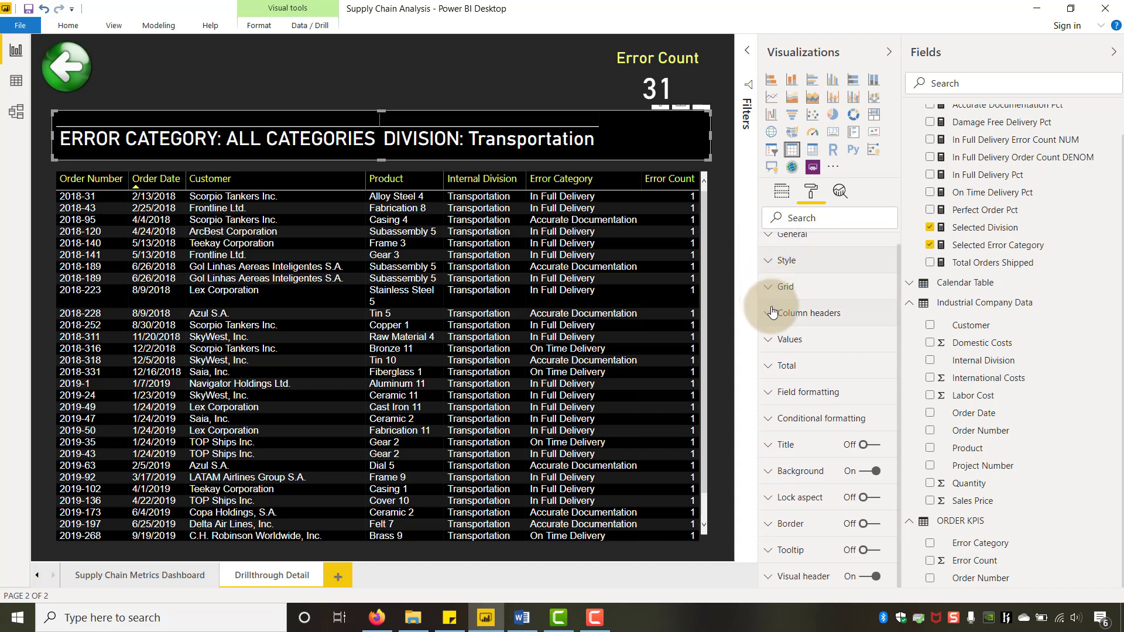
pyautogui.click(768, 475)
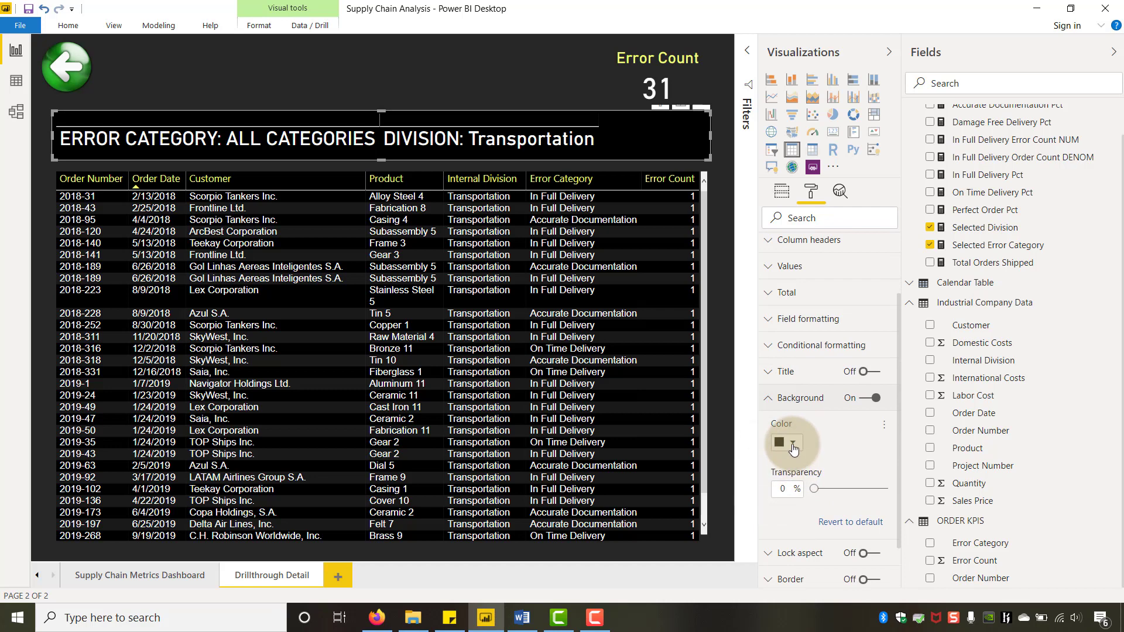
pyautogui.click(767, 402)
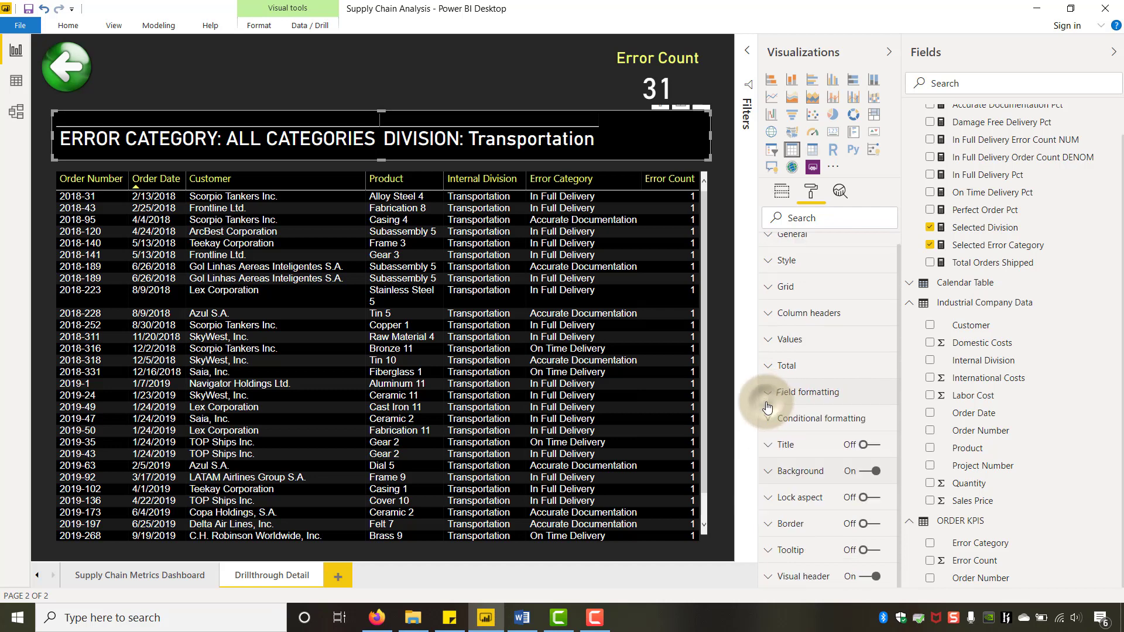
# Review the header table's Values formatting, including its colors, outline, font family and text size, along with the measures it uses
pyautogui.click(765, 344)
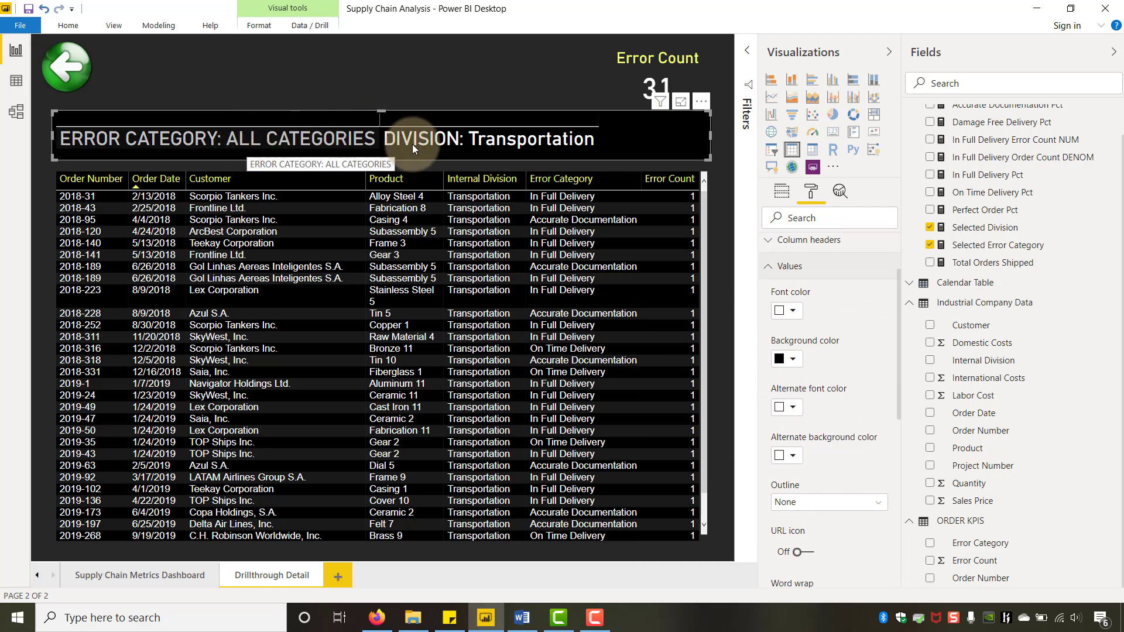
pyautogui.click(781, 192)
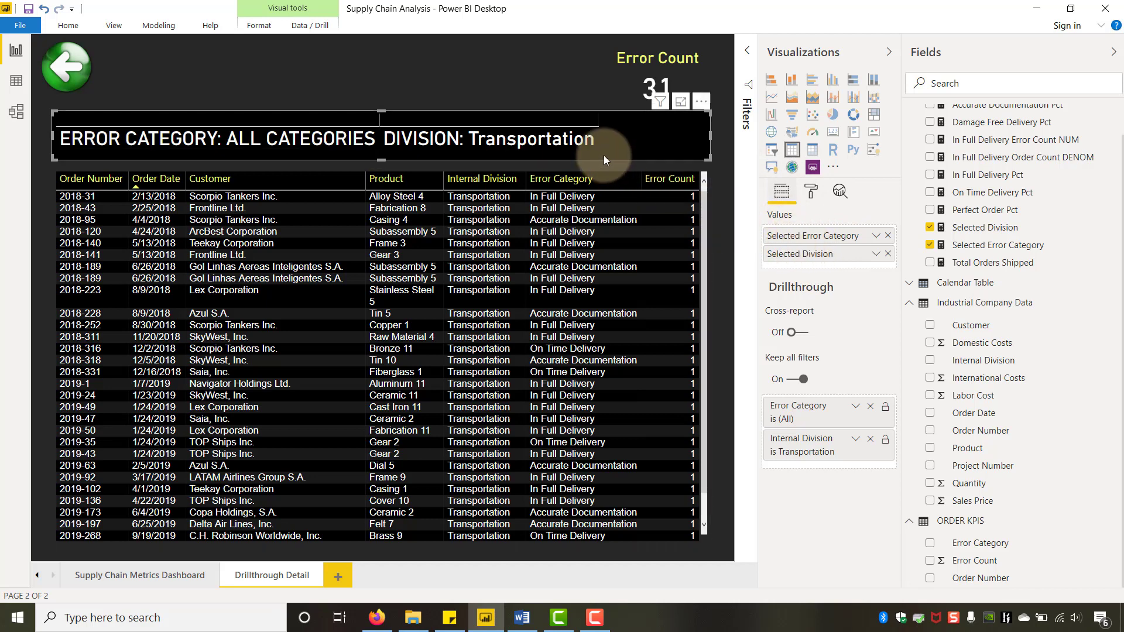
pyautogui.click(810, 191)
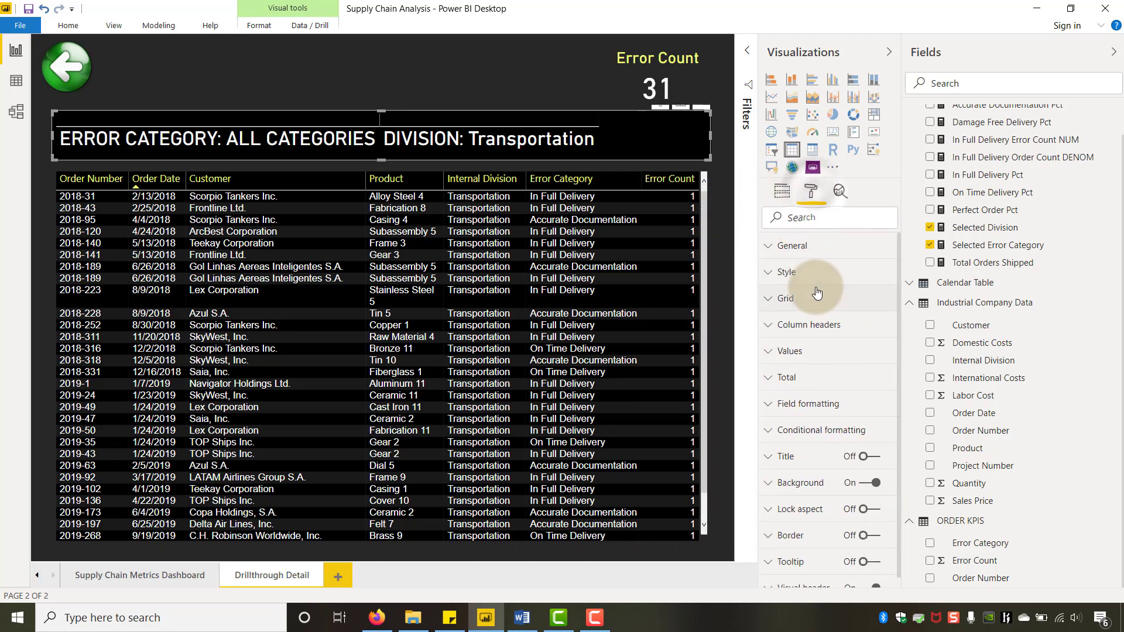
pyautogui.click(787, 351)
pyautogui.scroll(-2, 808, 311)
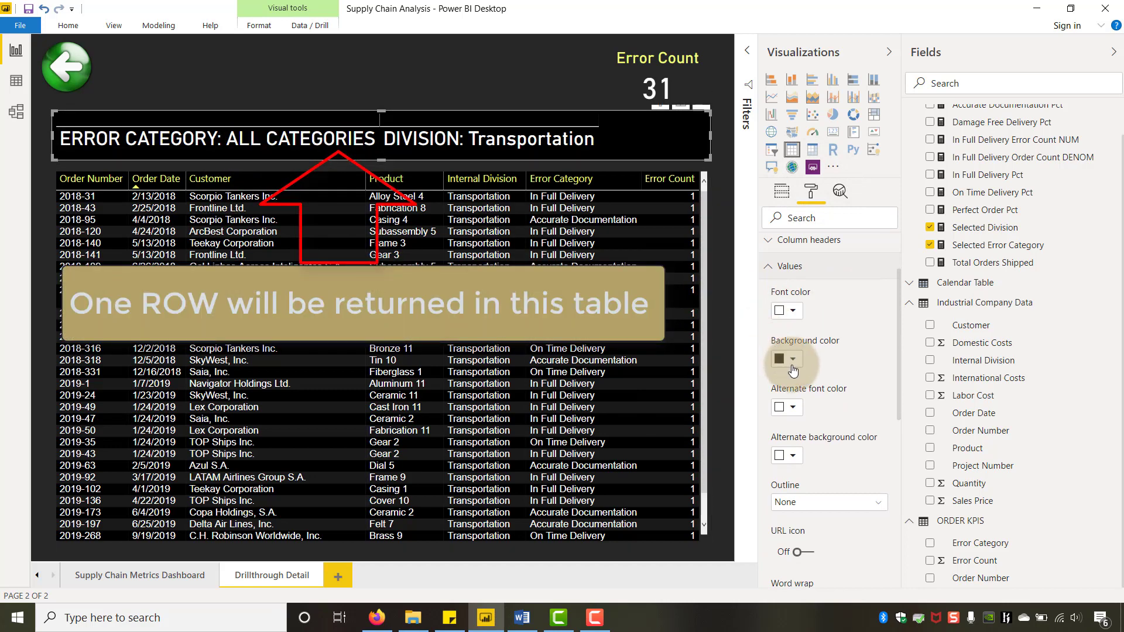
pyautogui.click(771, 267)
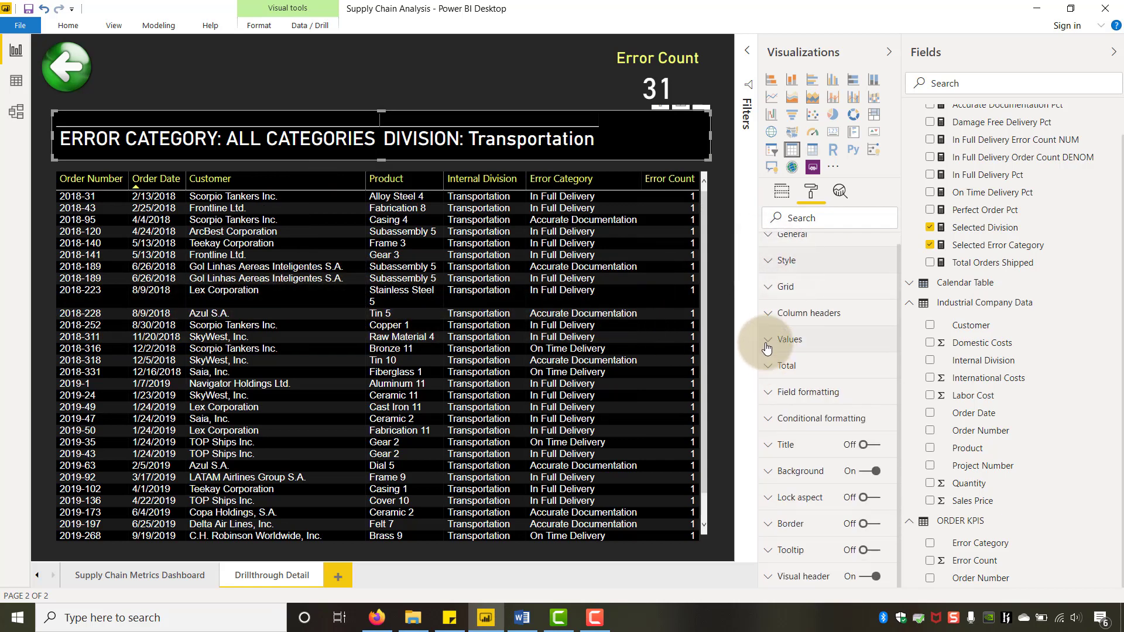
pyautogui.click(785, 341)
pyautogui.scroll(-3, 791, 349)
pyautogui.scroll(-2, 794, 351)
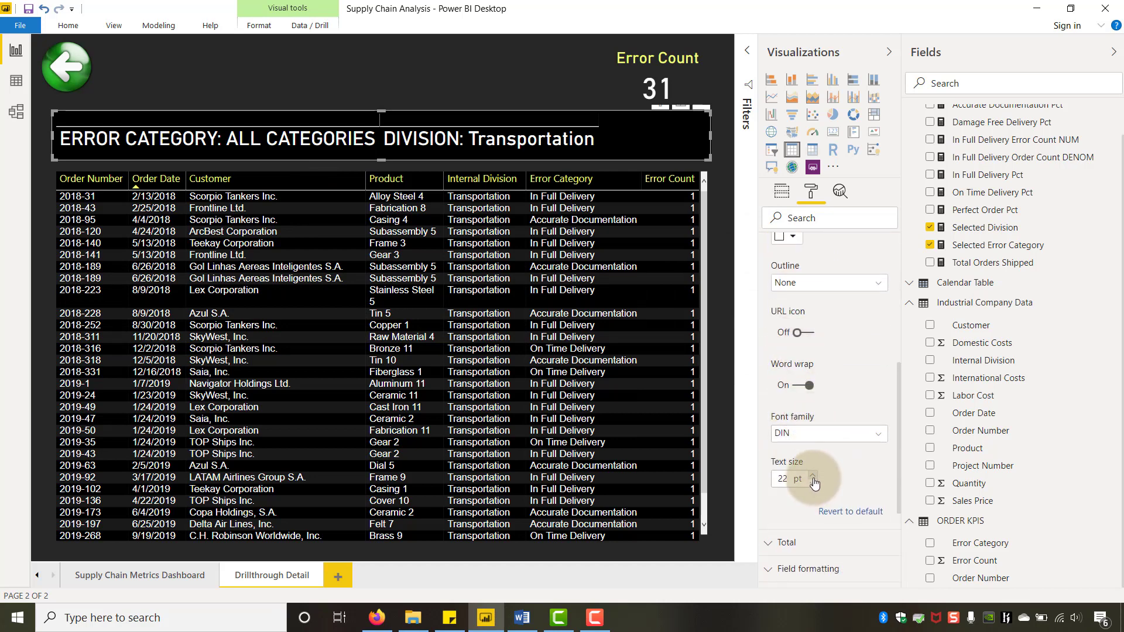
pyautogui.scroll(5, 811, 434)
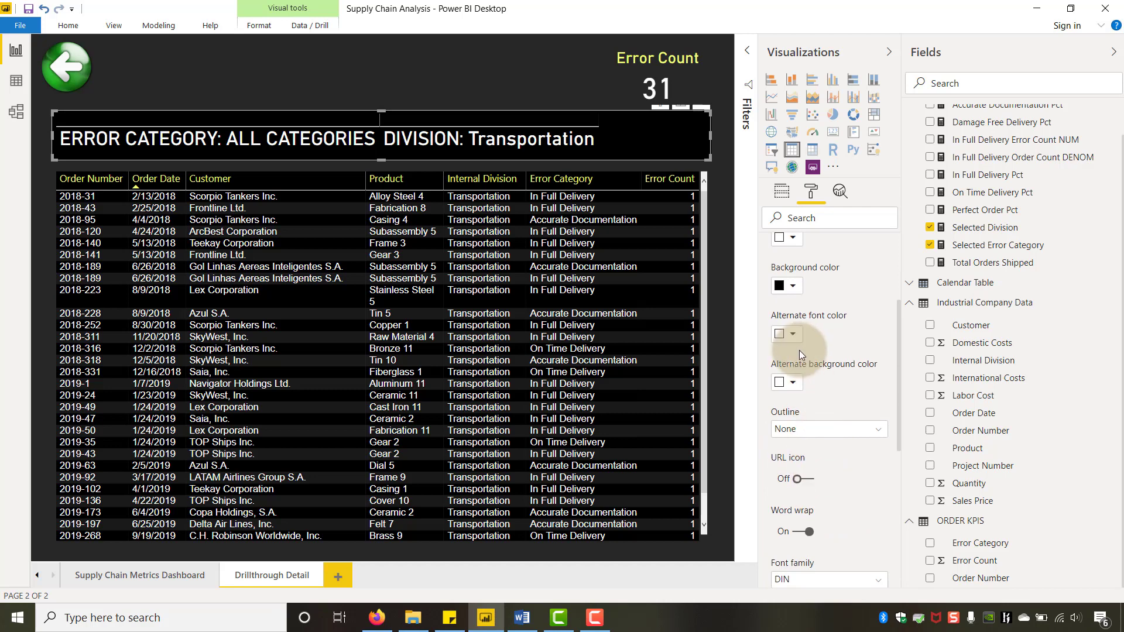
pyautogui.click(769, 341)
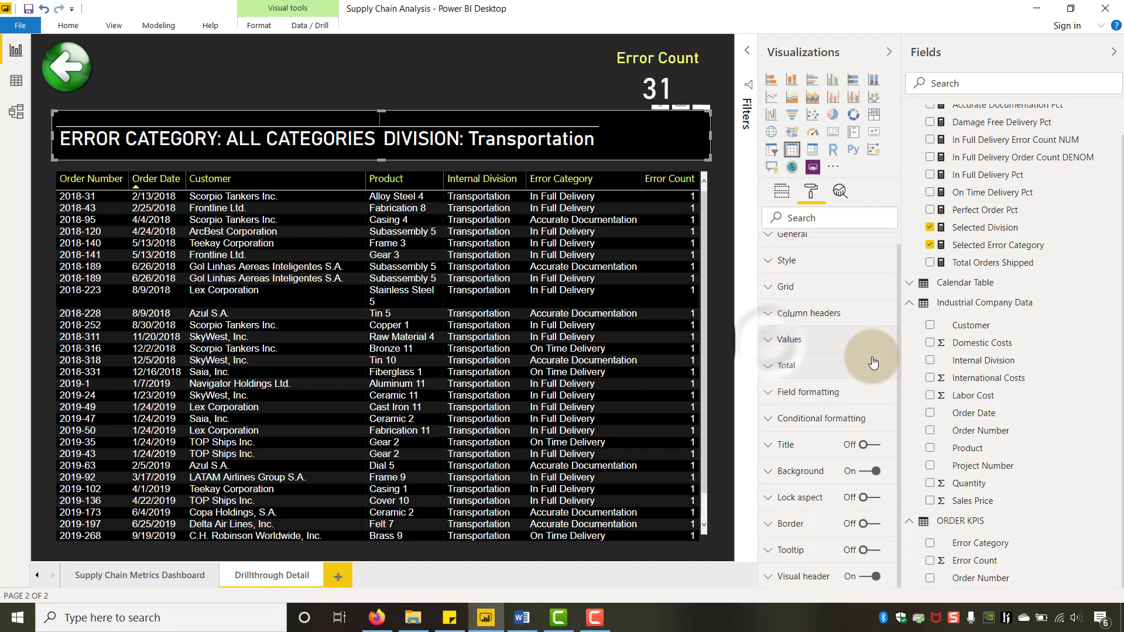
# Reveal the header table's column titles with a white font color, then set their font color back to black
pyautogui.click(769, 318)
pyautogui.scroll(-2, 801, 316)
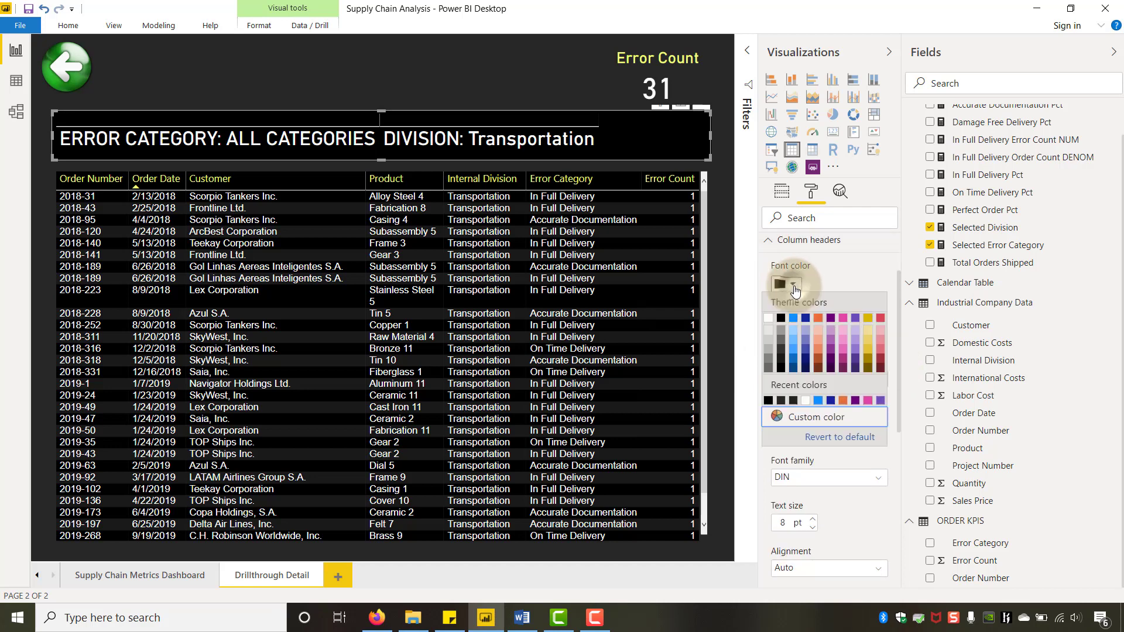
pyautogui.click(768, 318)
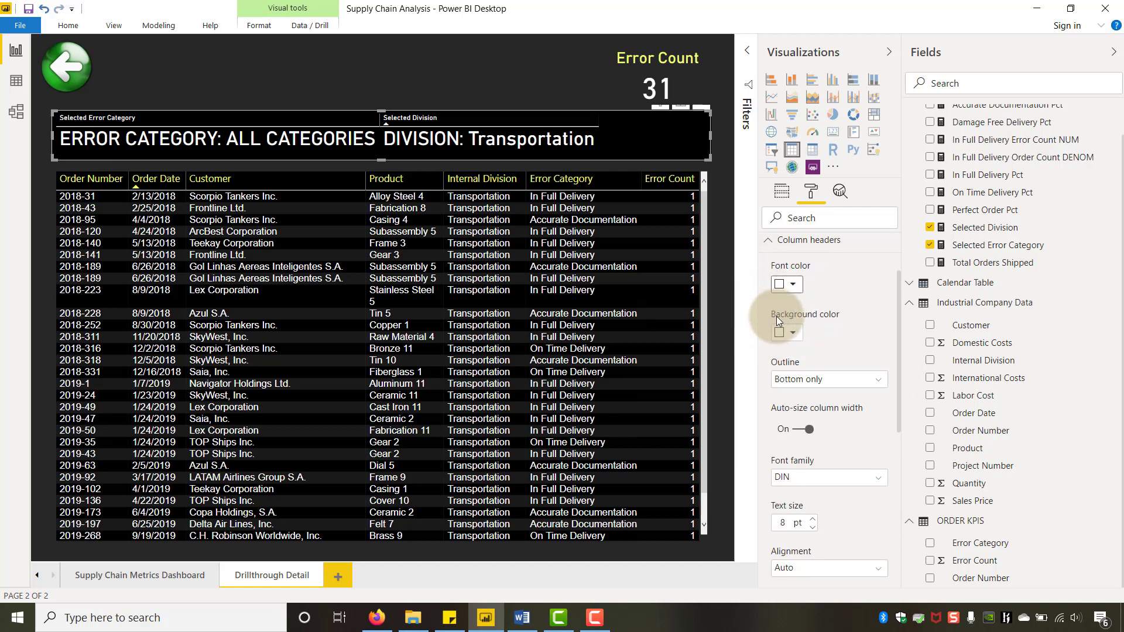
pyautogui.click(793, 291)
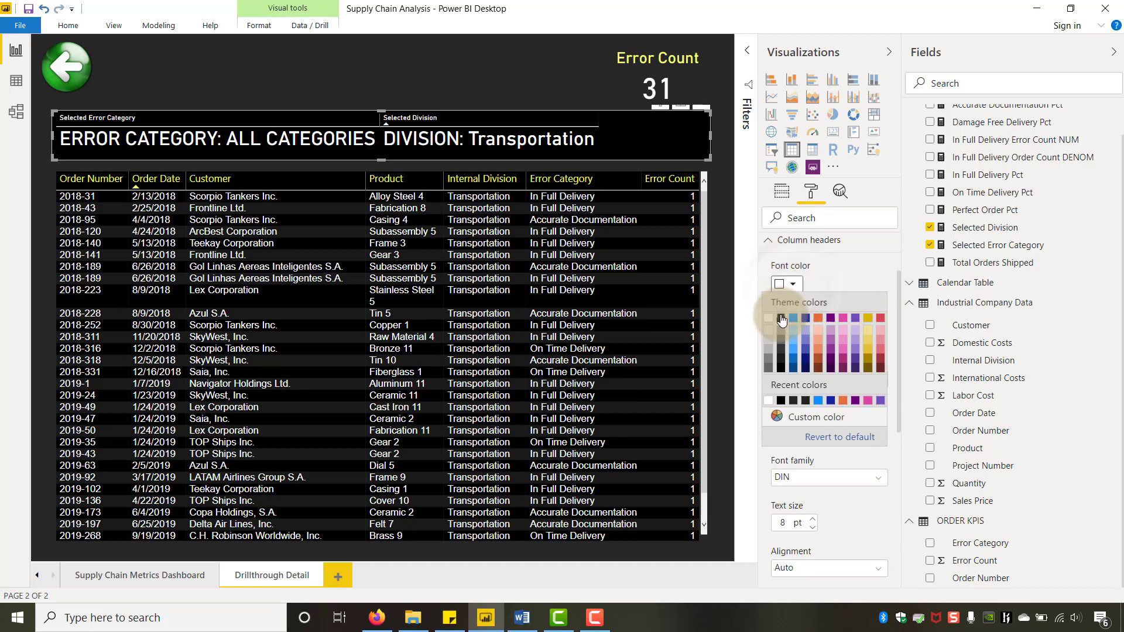
pyautogui.click(775, 314)
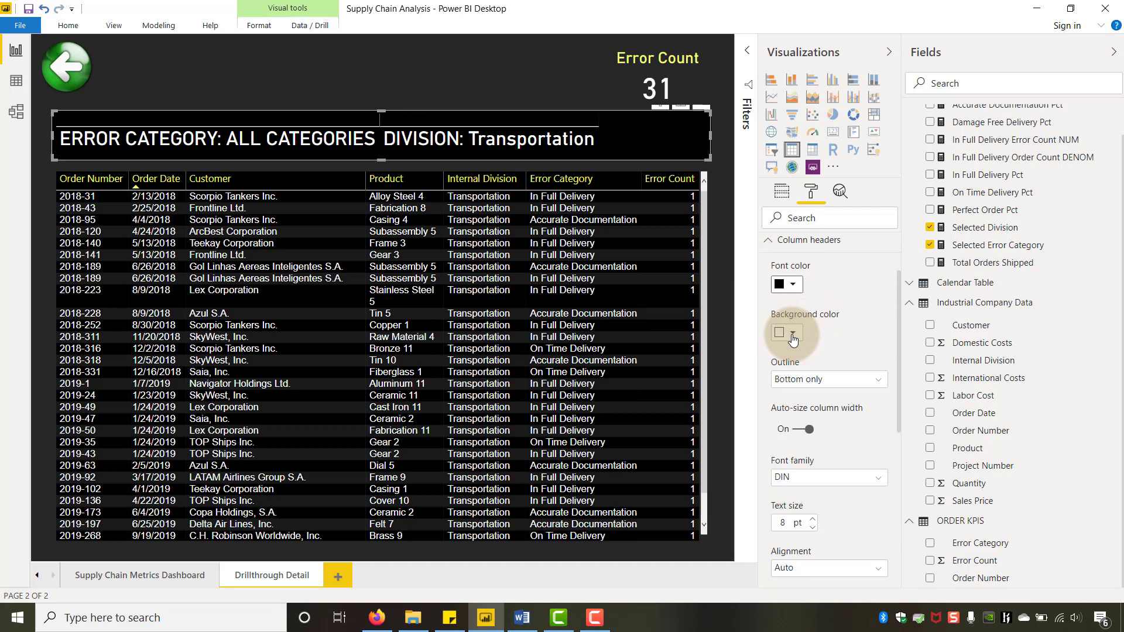
# Compare black and white background colors for the header table's column headers and leave the background black
pyautogui.click(792, 339)
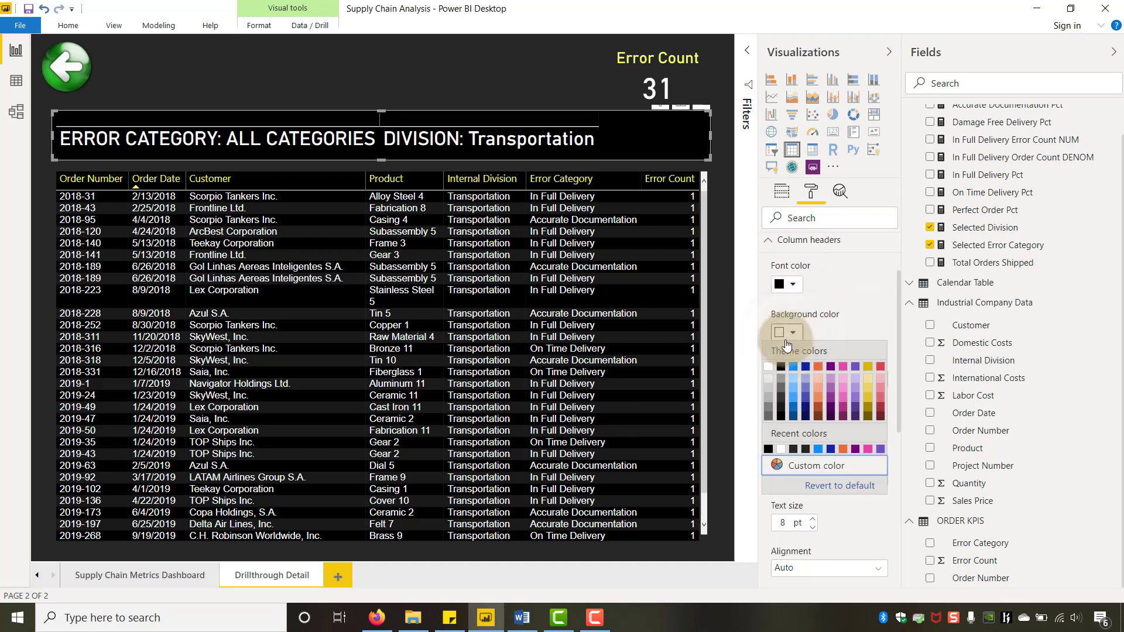
pyautogui.click(782, 370)
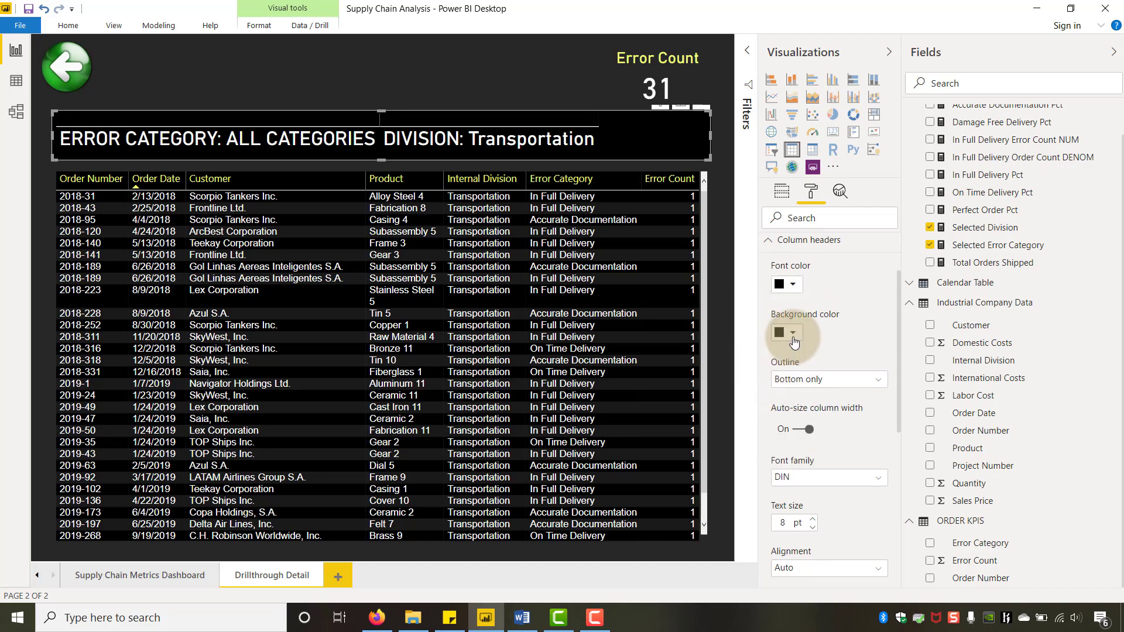
pyautogui.click(785, 333)
pyautogui.click(770, 368)
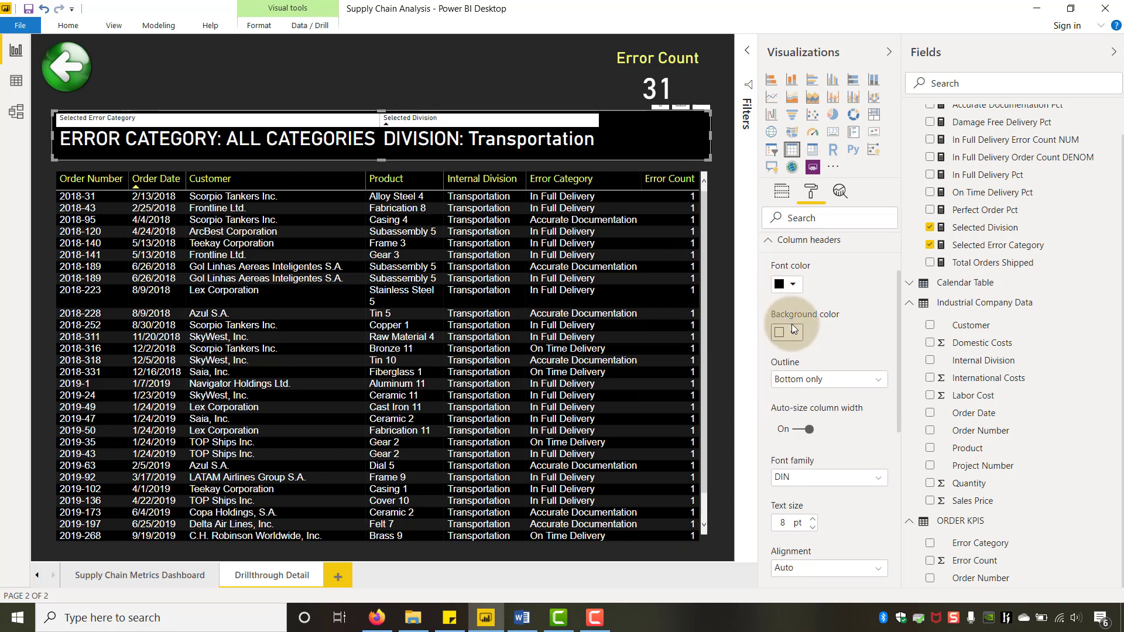
pyautogui.click(793, 333)
pyautogui.click(784, 355)
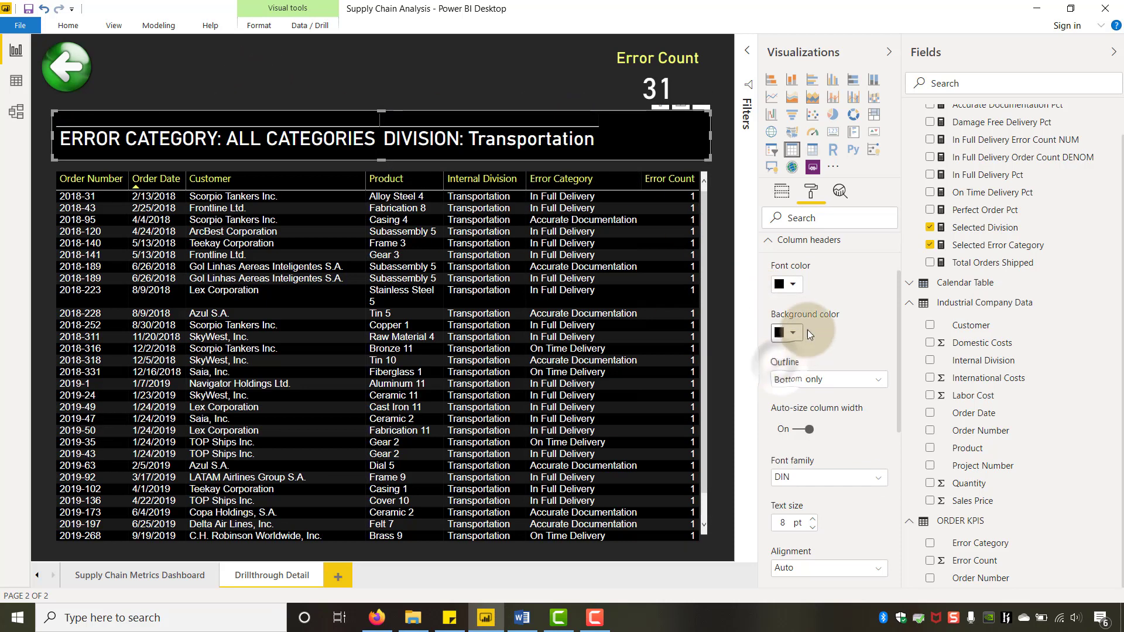
pyautogui.click(774, 246)
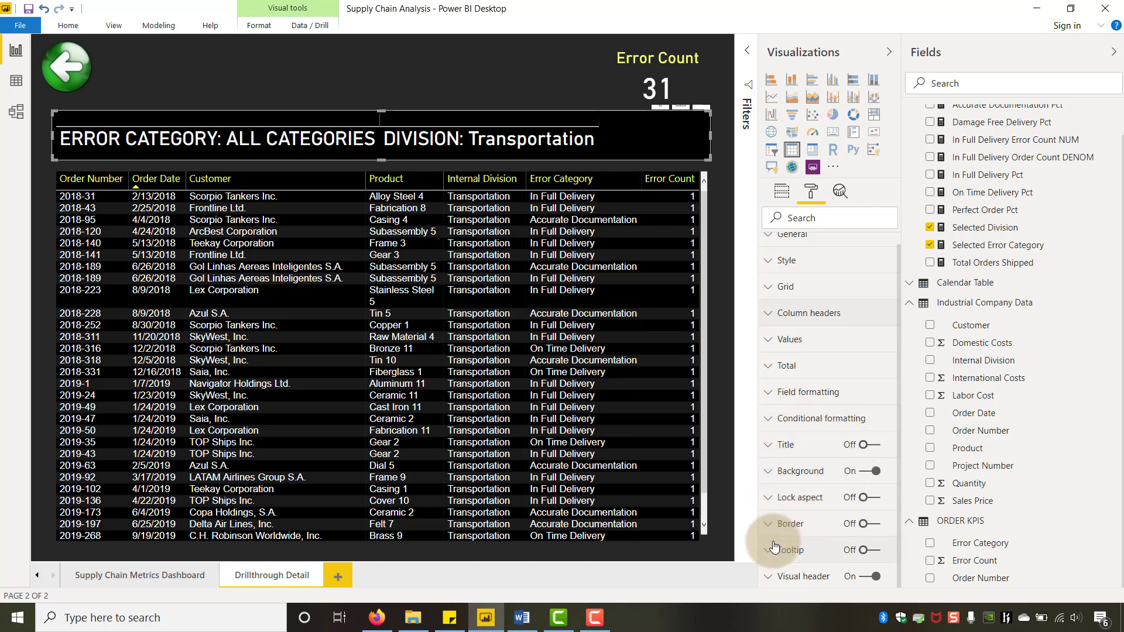
# Check the header table's Totals setting, then review its measures and formatting categories once more
pyautogui.click(767, 366)
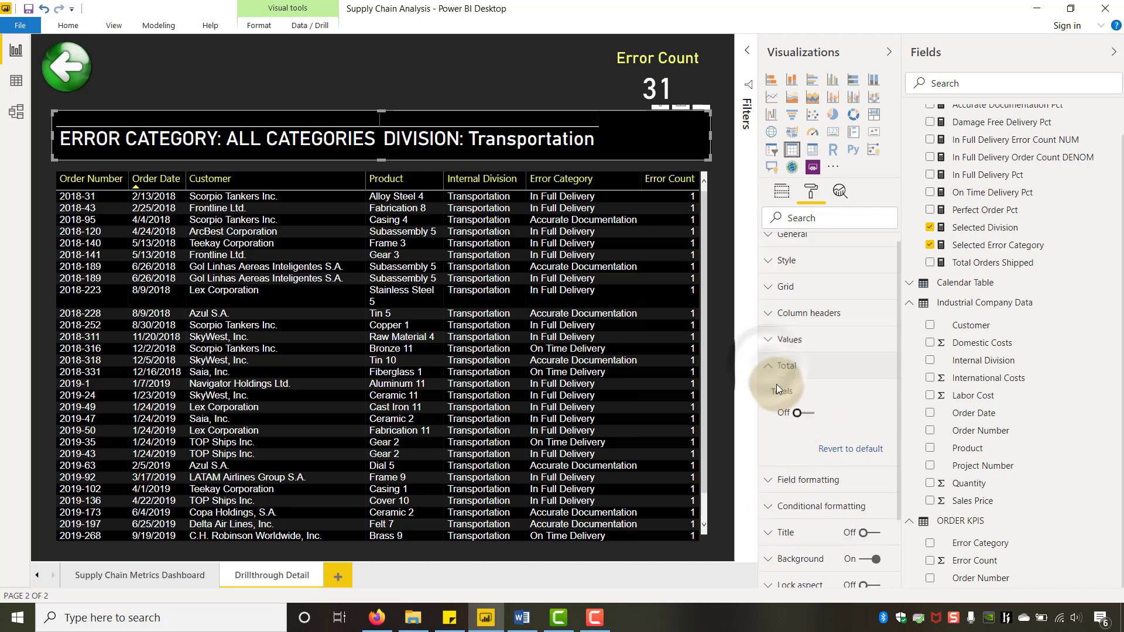
pyautogui.click(766, 365)
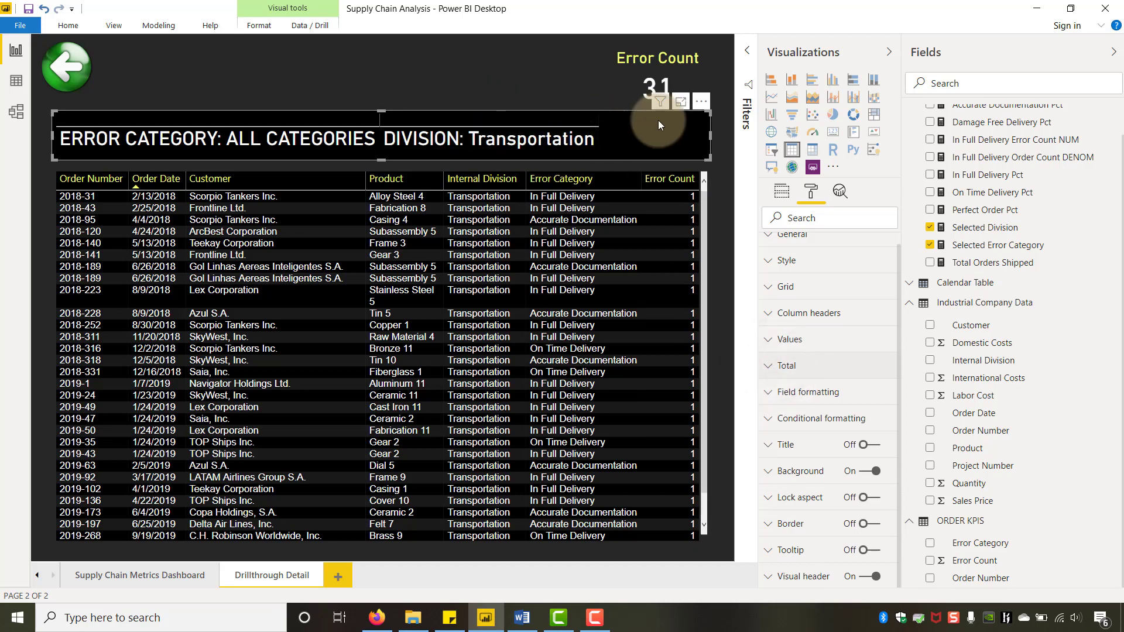
pyautogui.click(501, 86)
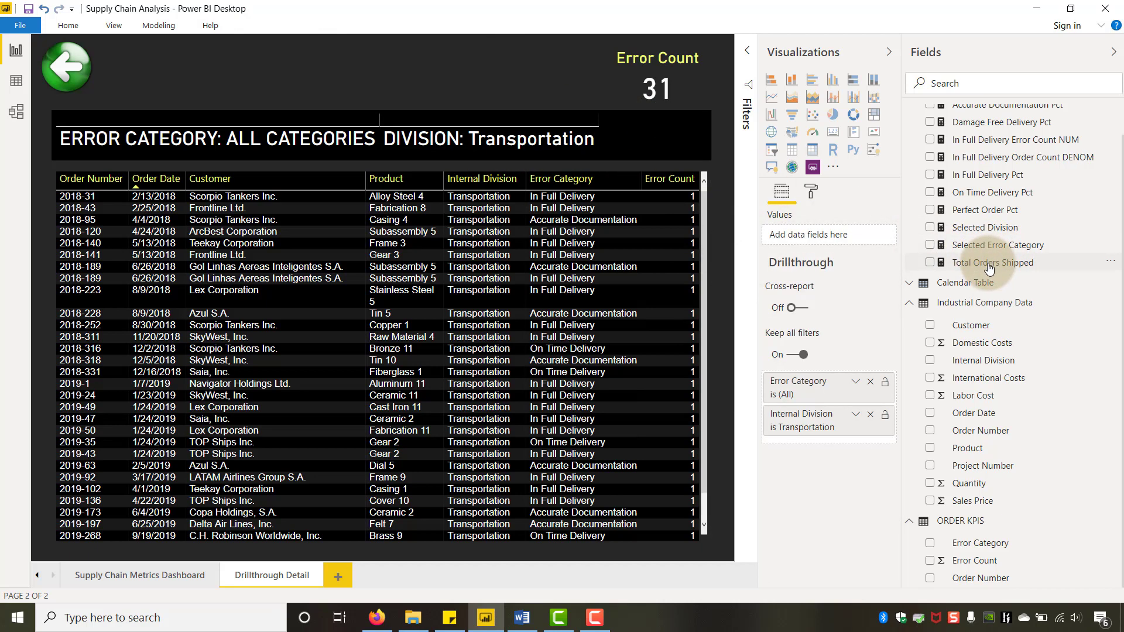
pyautogui.moveTo(998, 245); pyautogui.dragTo(639, 123)
pyautogui.click(810, 193)
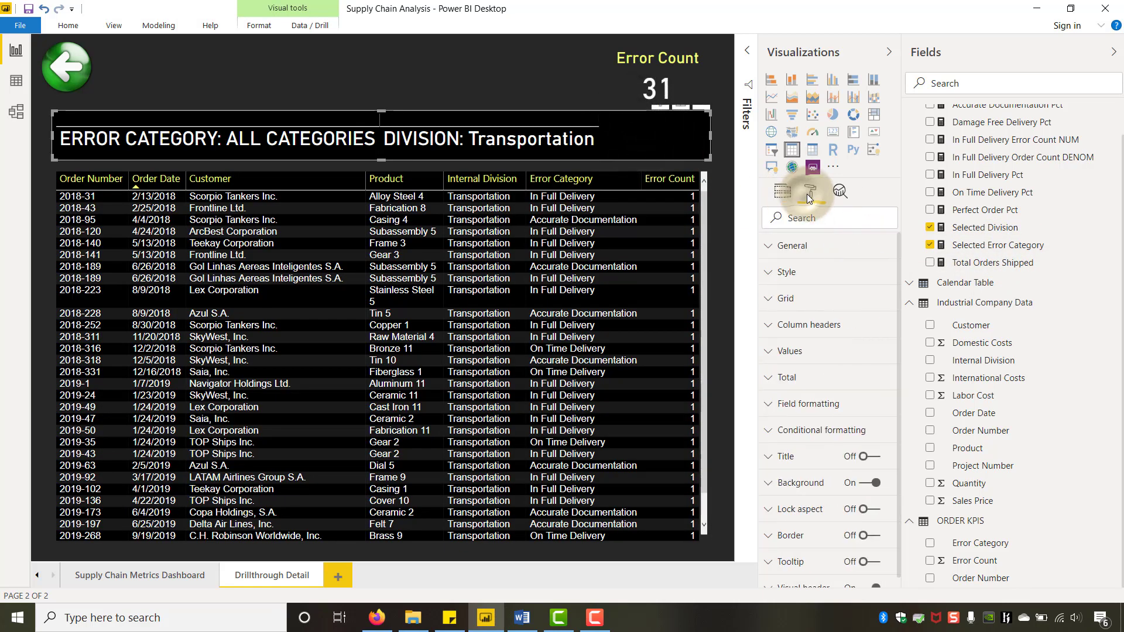
pyautogui.click(780, 195)
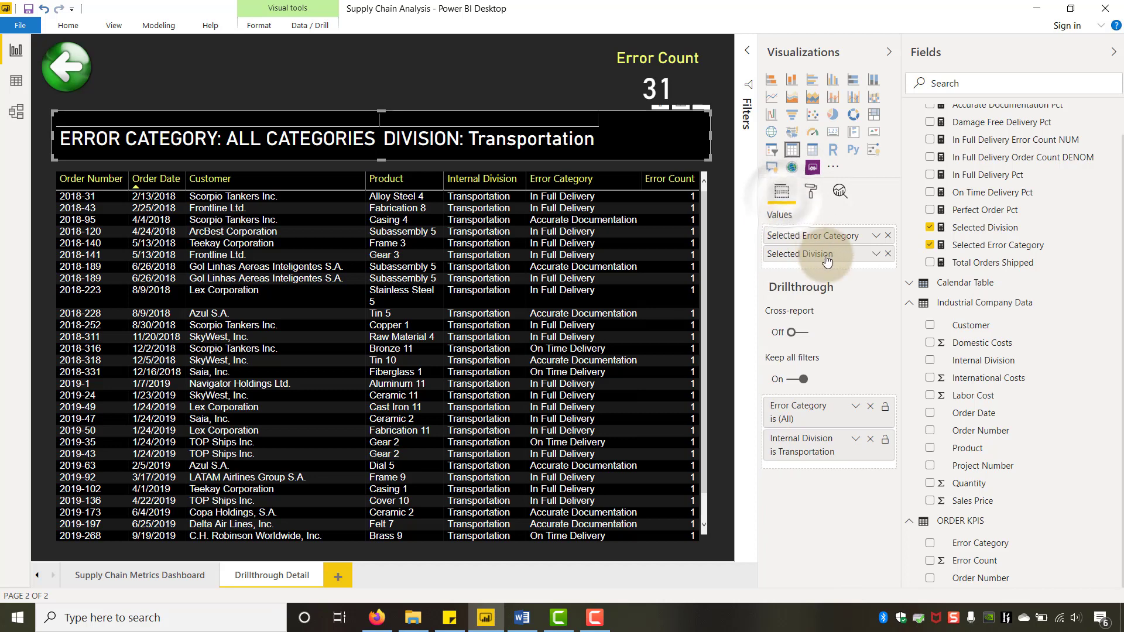
pyautogui.click(810, 192)
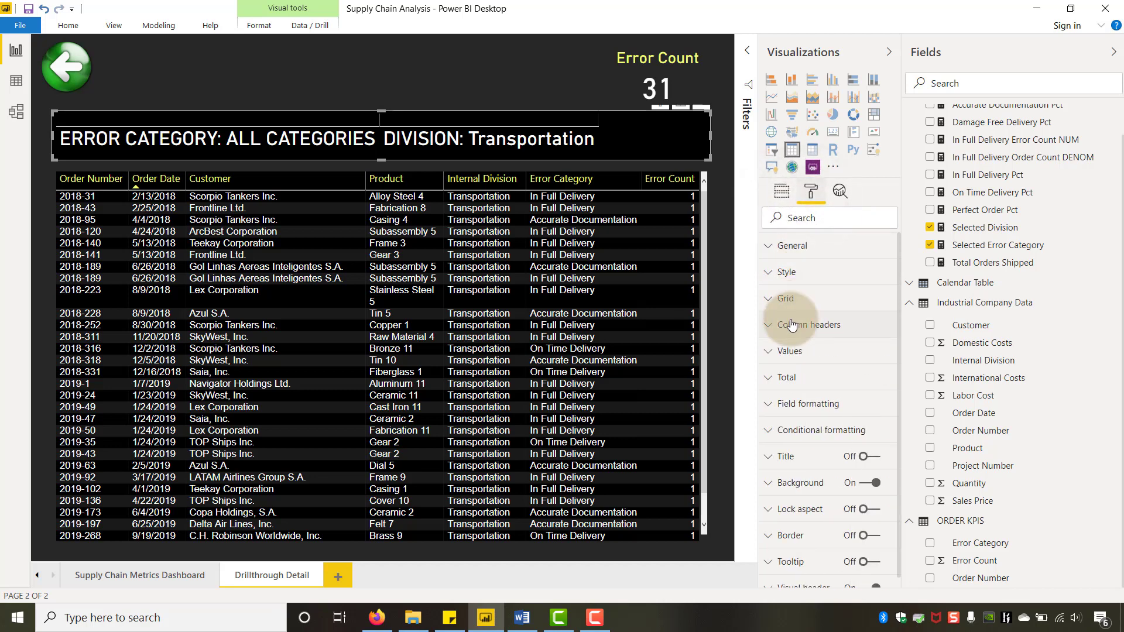
pyautogui.click(824, 221)
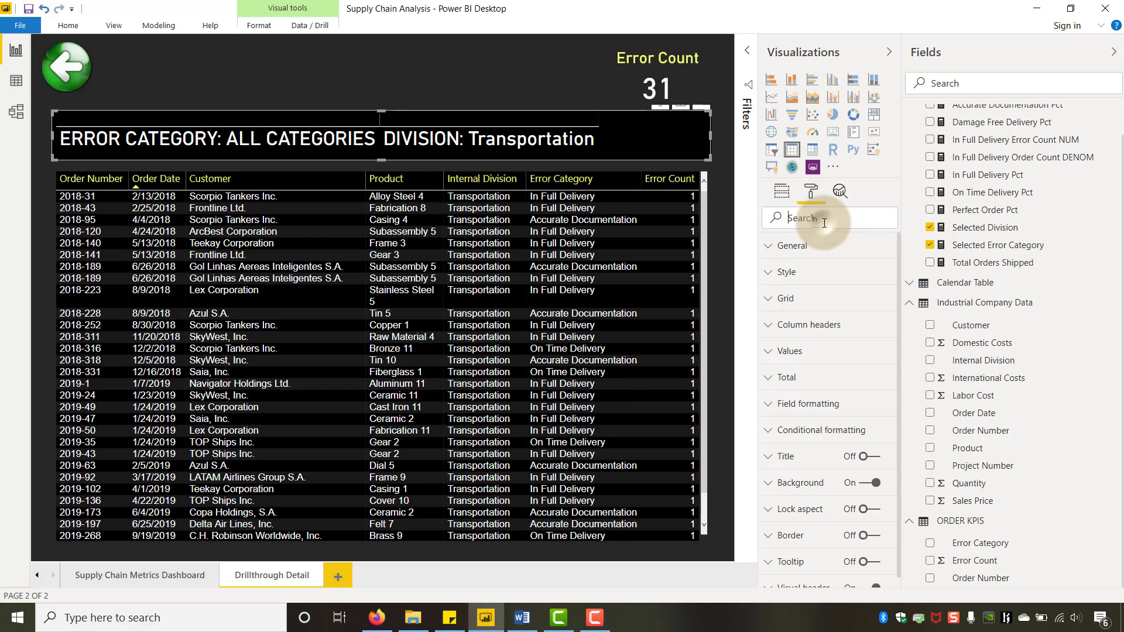
# Return to the Supply Chain Metrics Dashboard page and collapse the Visualizations and Fields panes
pyautogui.click(140, 576)
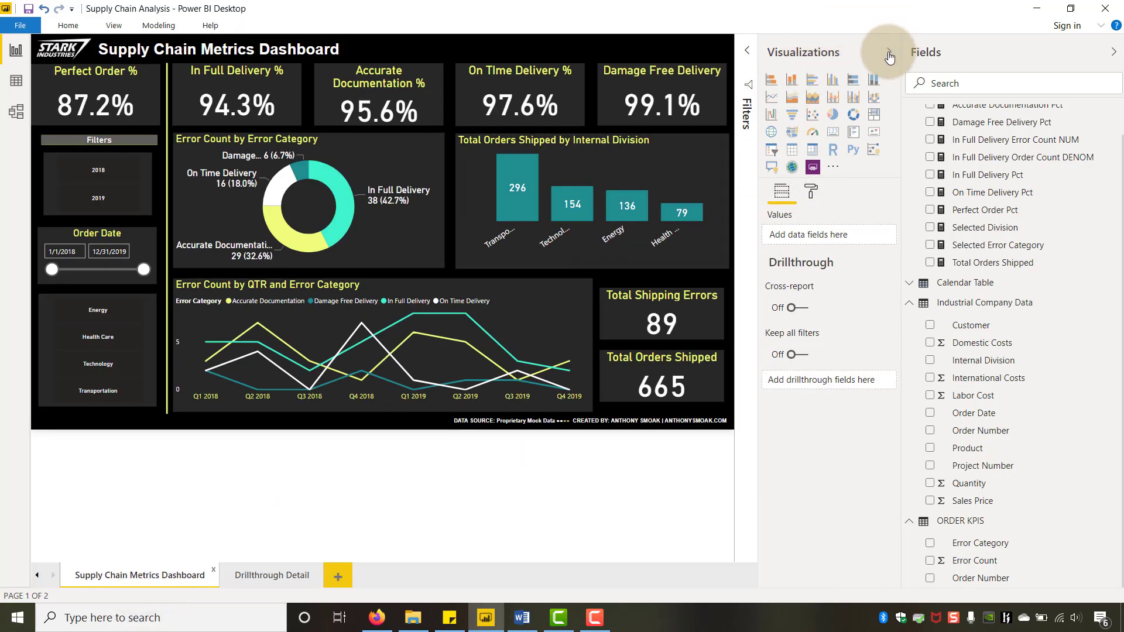
pyautogui.click(889, 56)
pyautogui.click(1111, 54)
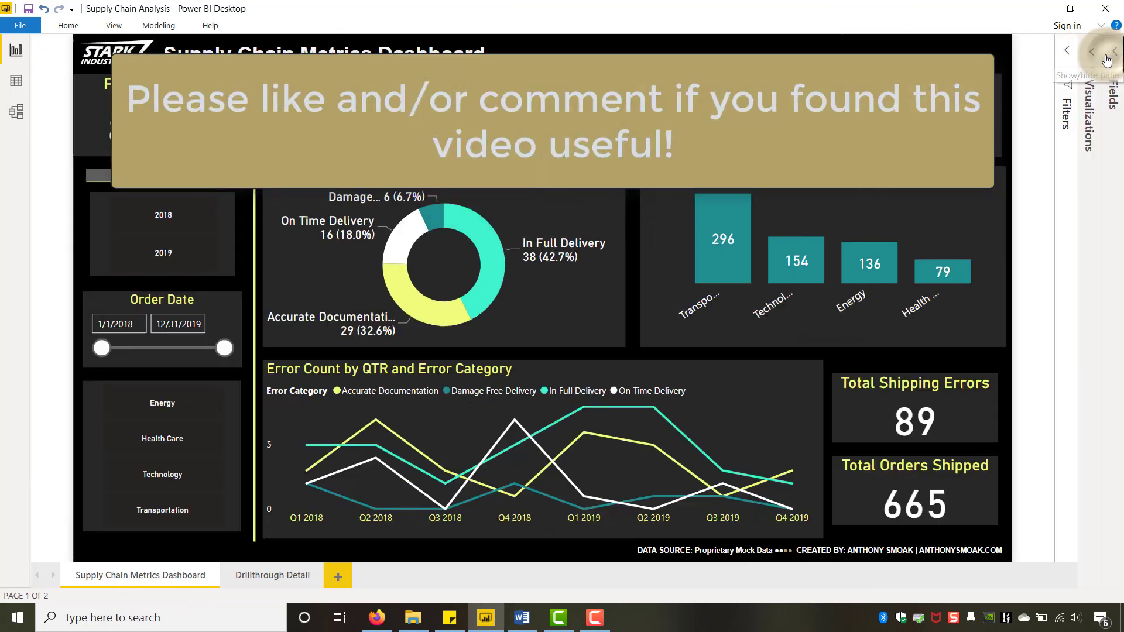